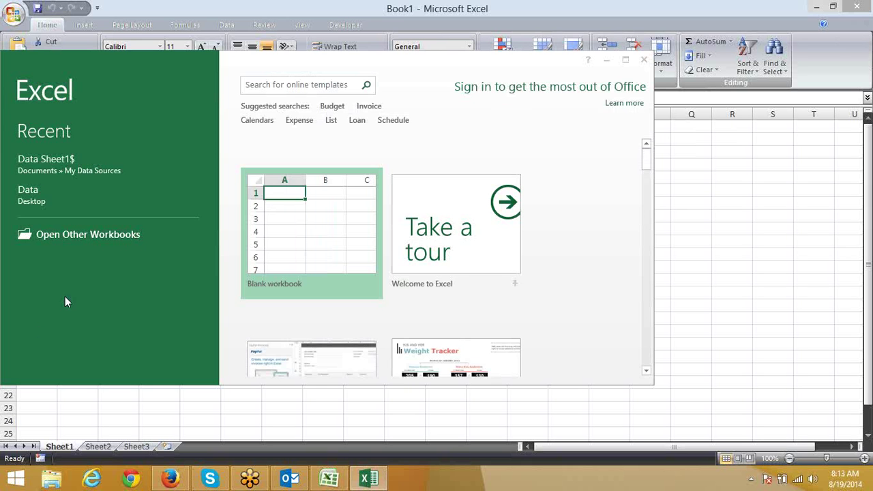
Create a blank workbook, maximize its window and select cell A1.
left_click(327, 214)
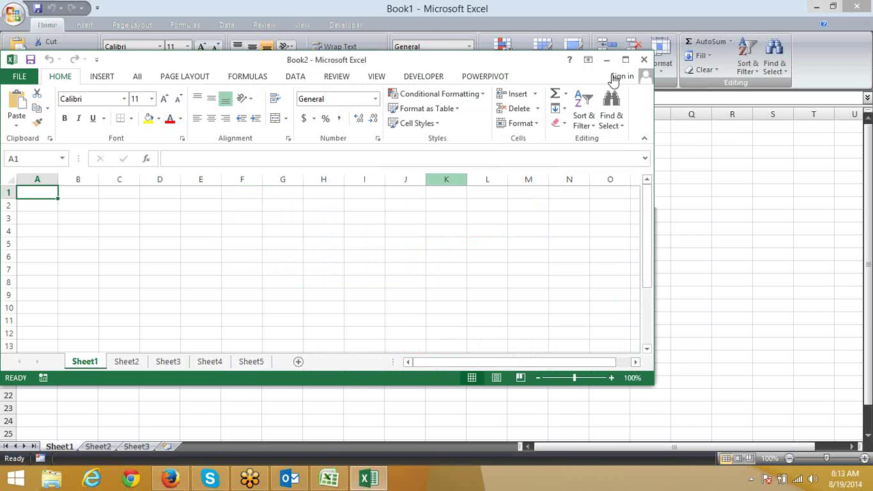
left_click(627, 60)
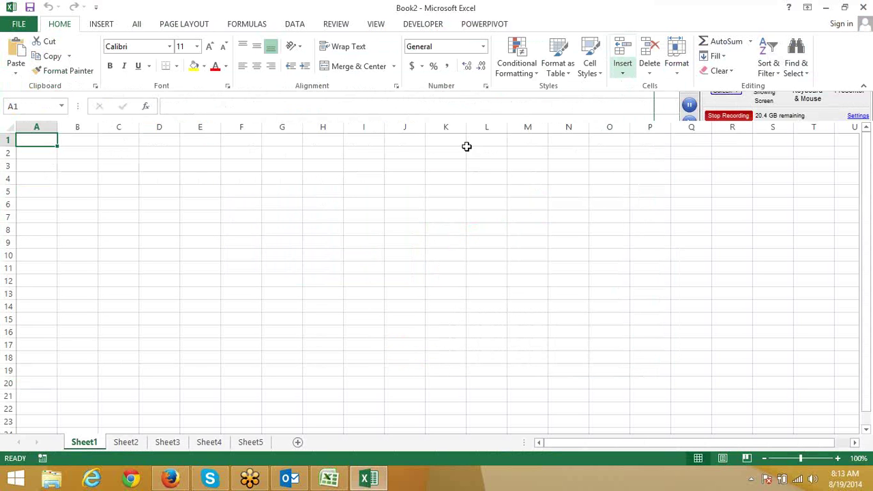
left_click(265, 176)
left_click(143, 217)
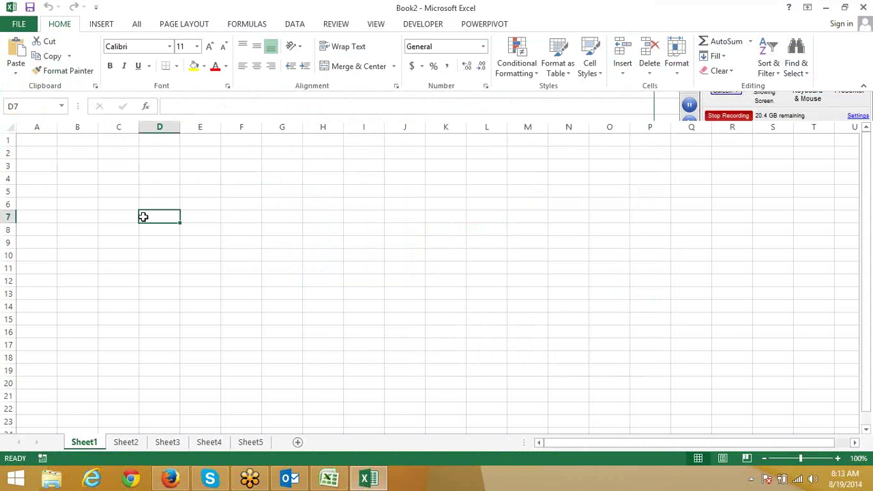
left_click(52, 141)
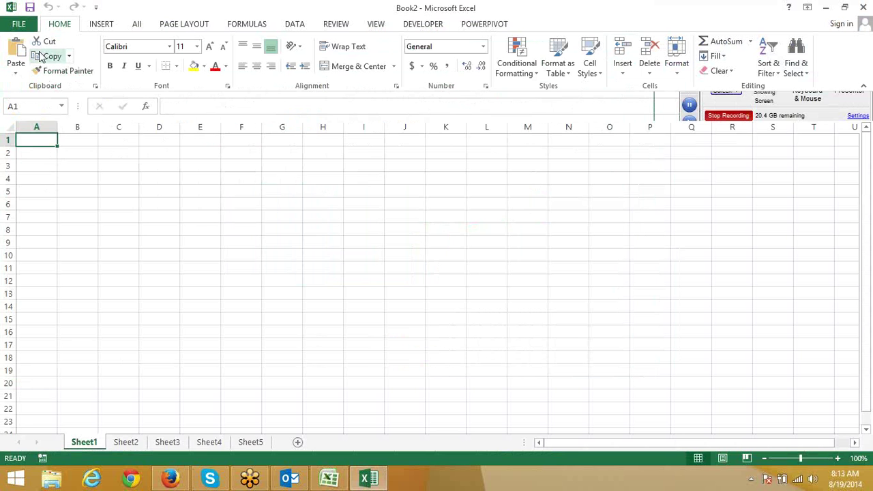
Compare the Book2 and Book1 windows of the two Excel versions, finishing on Book1.
left_click(750, 480)
left_click(340, 437)
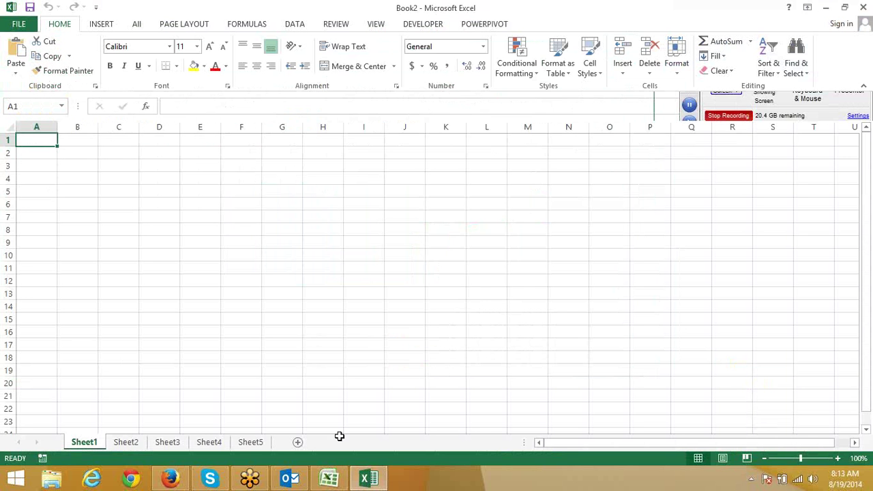
left_click(343, 480)
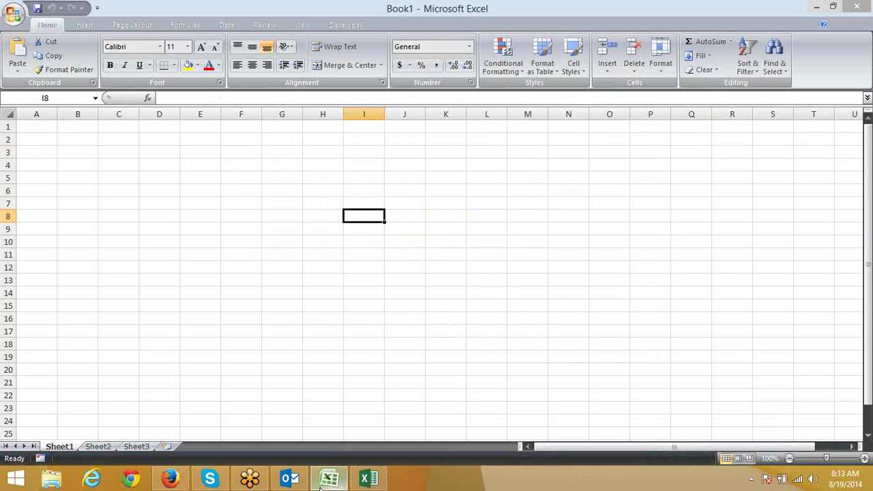
left_click(369, 479)
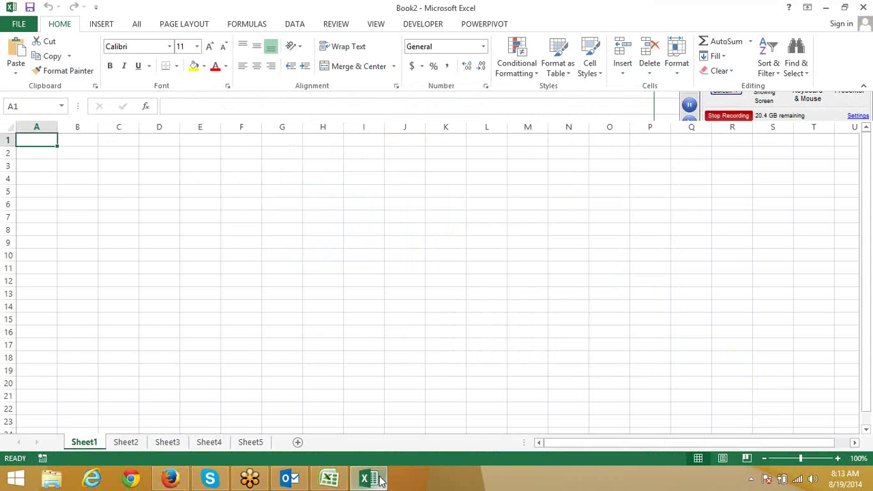
left_click(335, 481)
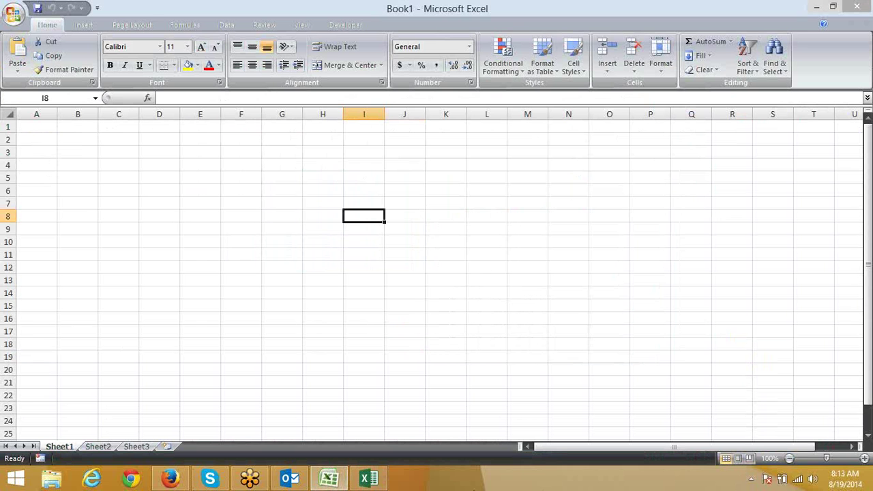
Highlight row 1, column A and cell A1 in turn, and view the Office file commands.
left_click(8, 127)
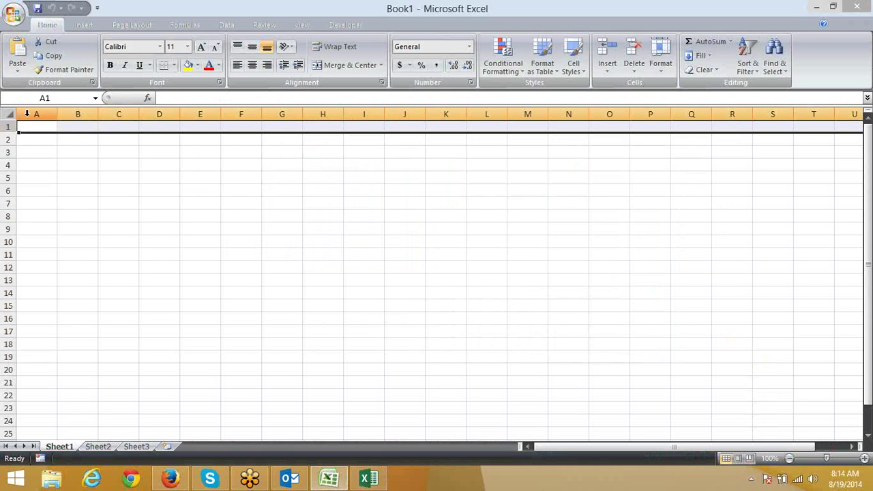
left_click(28, 114)
left_click(37, 127)
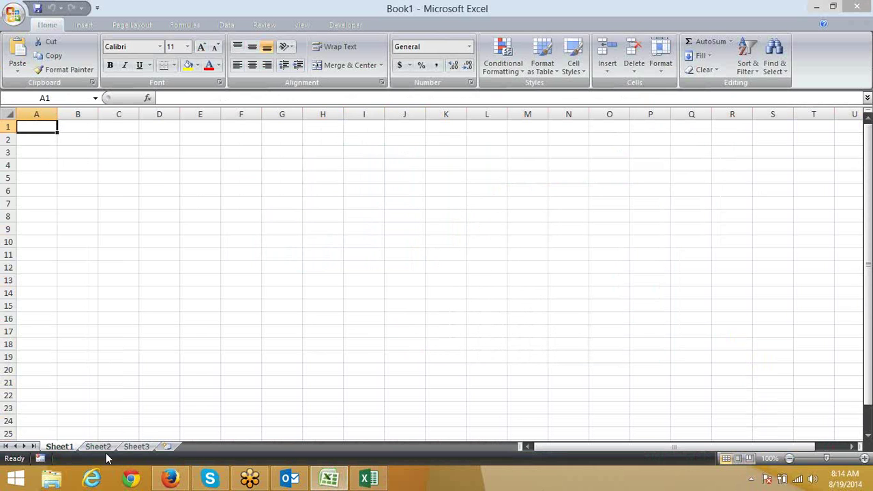
left_click(16, 10)
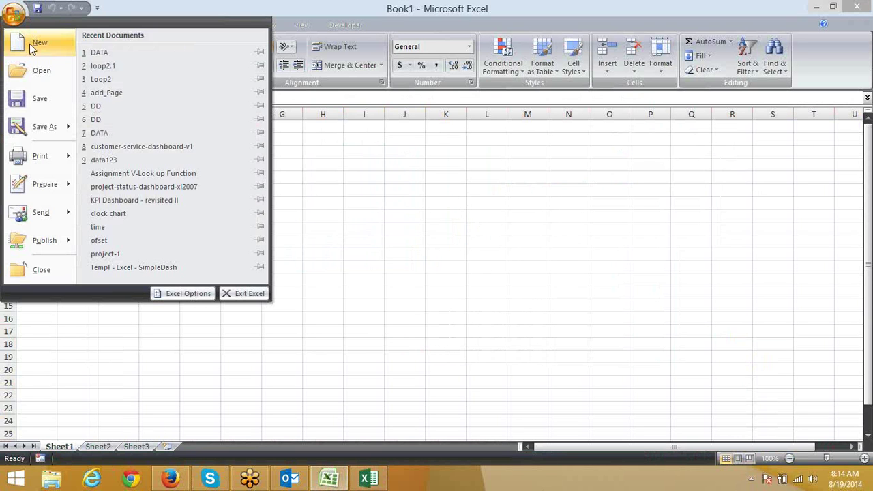
left_click(396, 161)
Go from cell E3 to column A, visit the last row and last column of Sheet1, and return to cell A1.
left_click(199, 152)
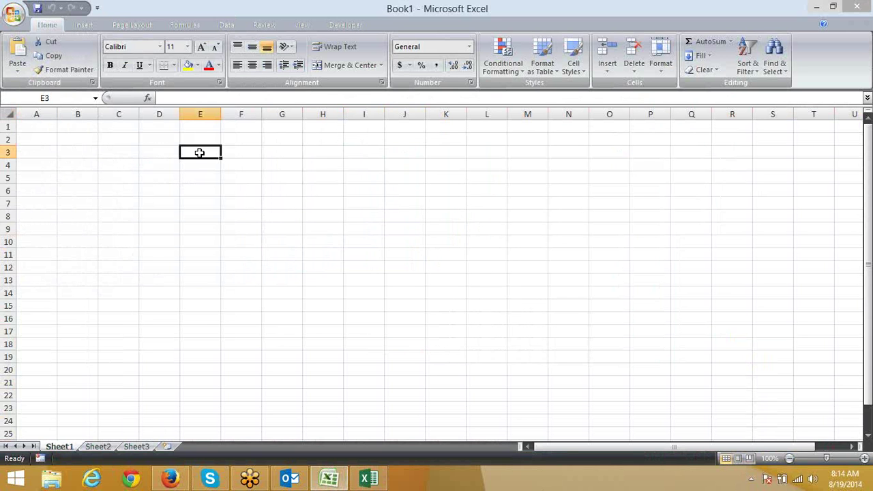
key("Left")
key("Left")
key("Left")
key("Left")
key("ctrl+Down")
key("ctrl+Up")
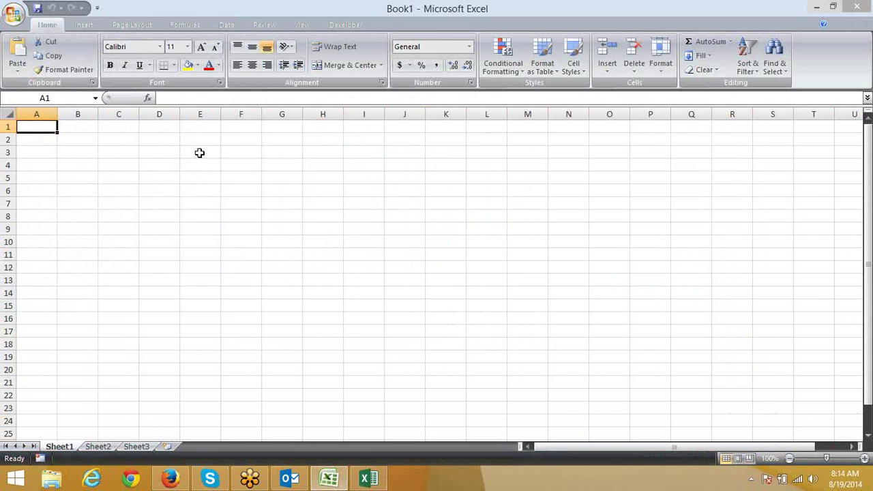
key("ctrl+Right")
key("ctrl+Left")
Try a much wider column A with the sample text "asdas" in cell A1, discard the text and narrow the column.
left_click_drag(58, 114, 152, 109)
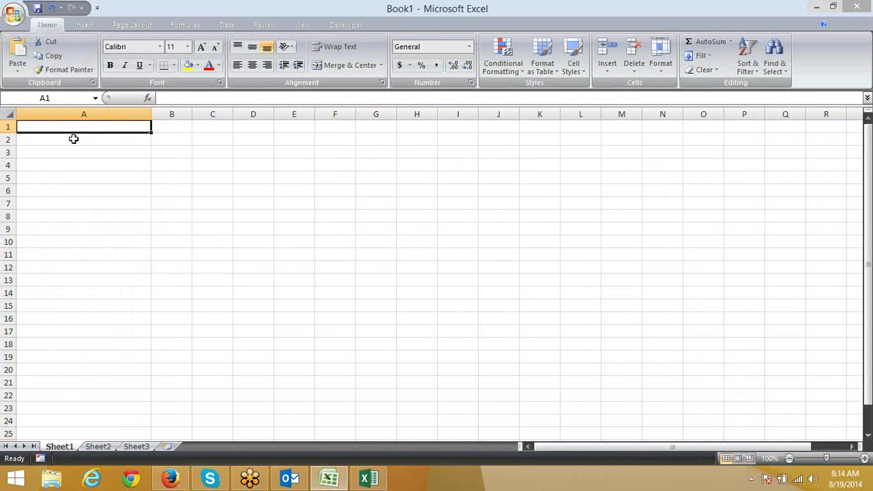
type("asdas")
key("Escape")
left_click_drag(149, 112, 108, 120)
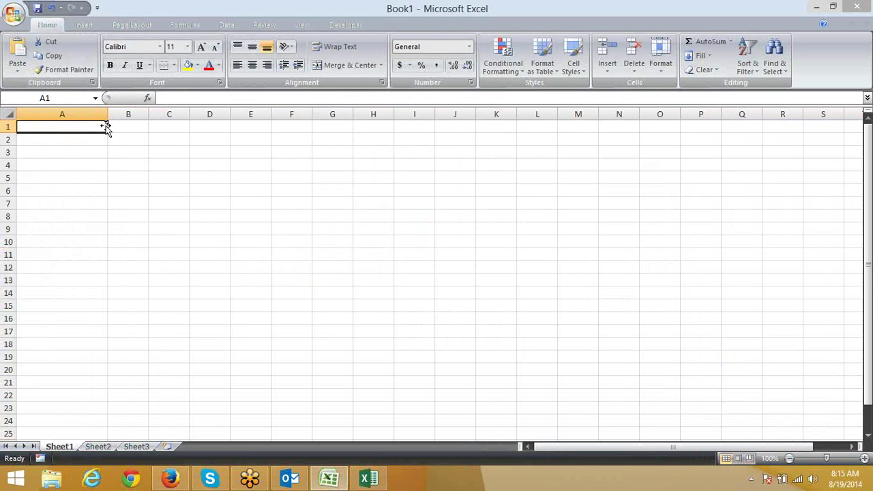
Open Excel Help and search it for "limits".
key("F1")
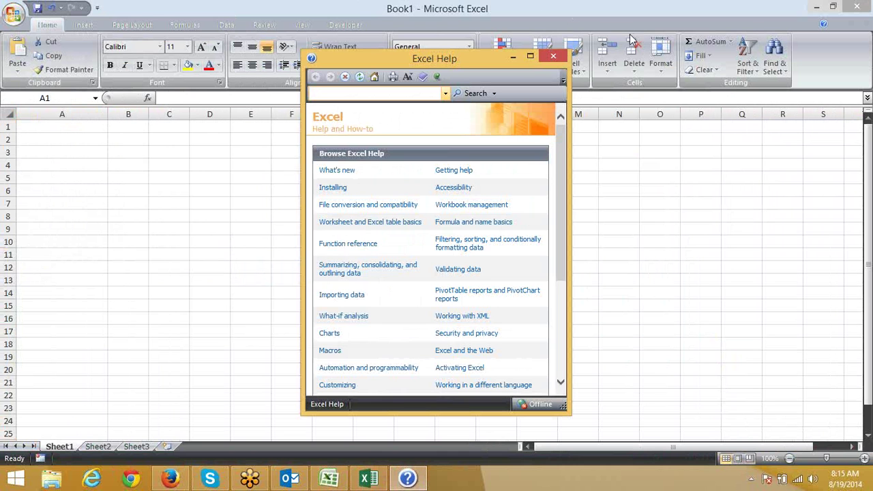
left_click(693, 28)
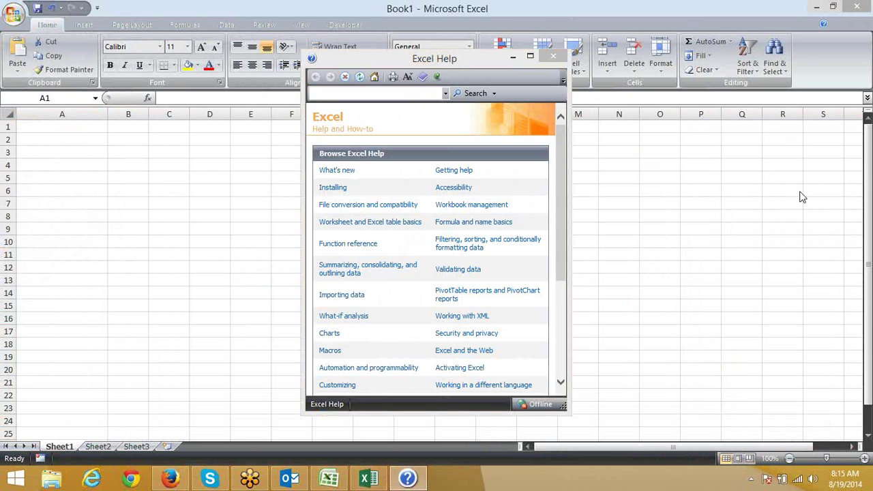
mouse_move(823, 30)
left_mouse_down()
mouse_move(833, 25)
mouse_move(830, 15)
mouse_move(815, 18)
left_mouse_up()
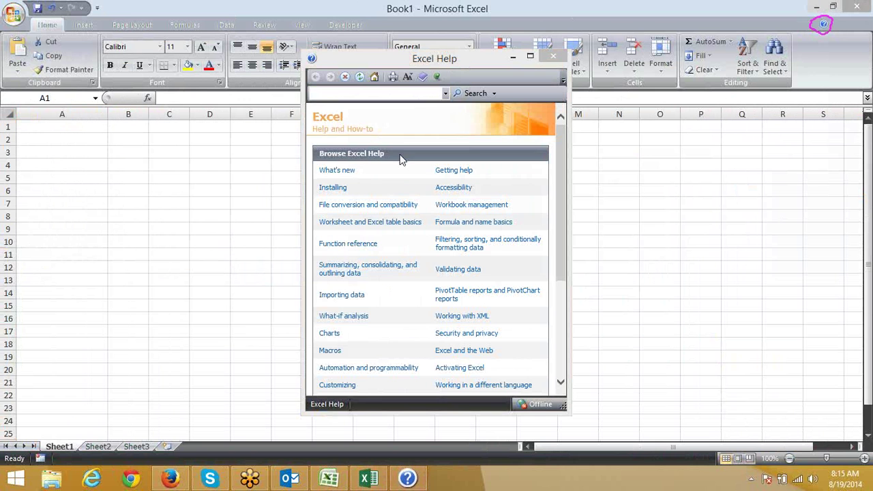
left_click(375, 94)
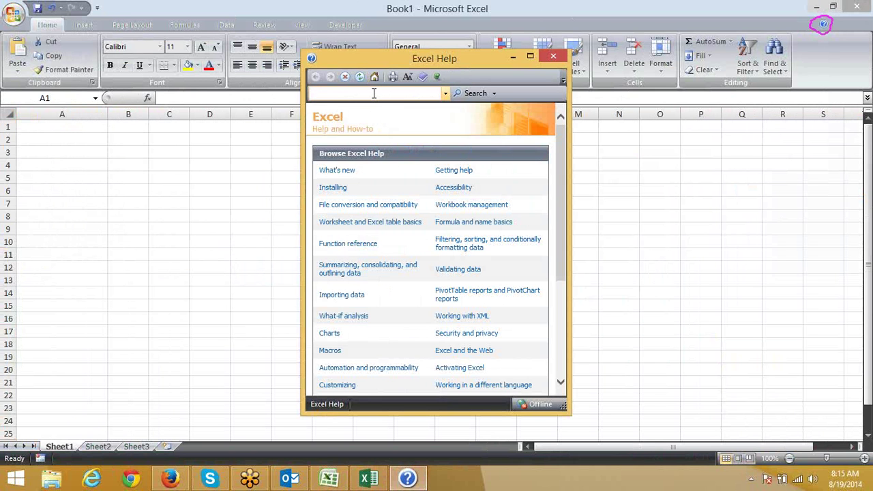
type("limits")
key("Return")
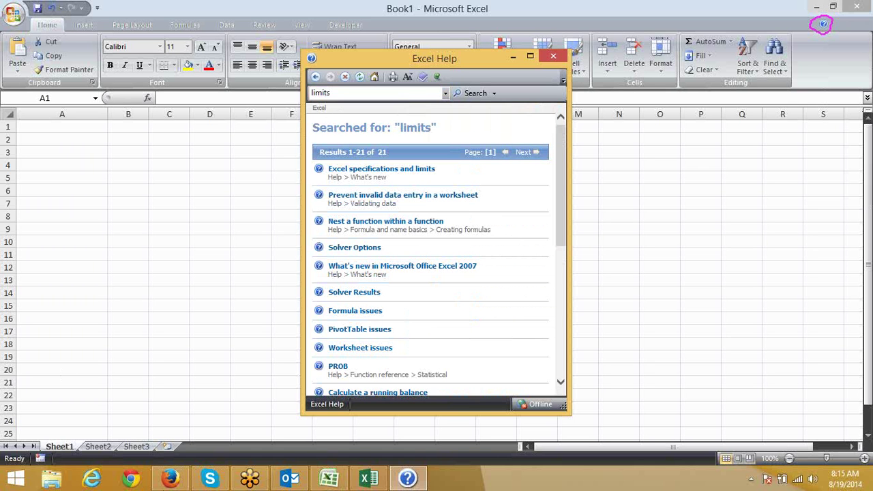
left_click(172, 479)
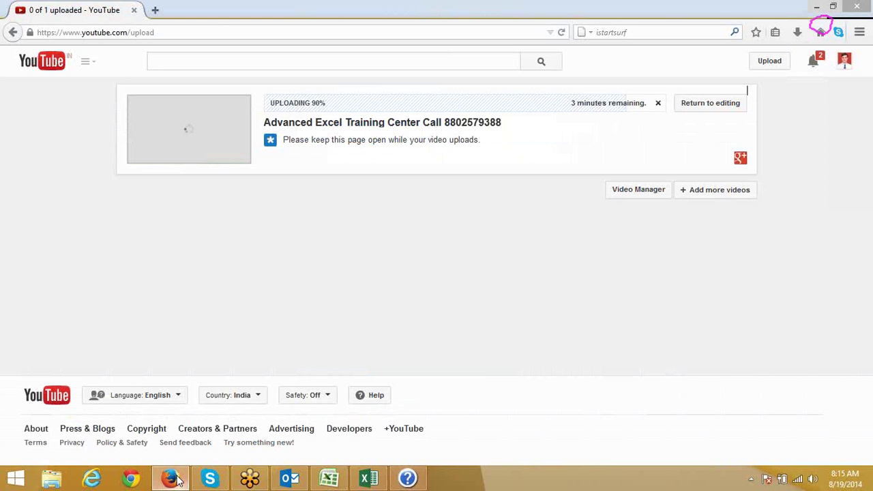
left_click(176, 480)
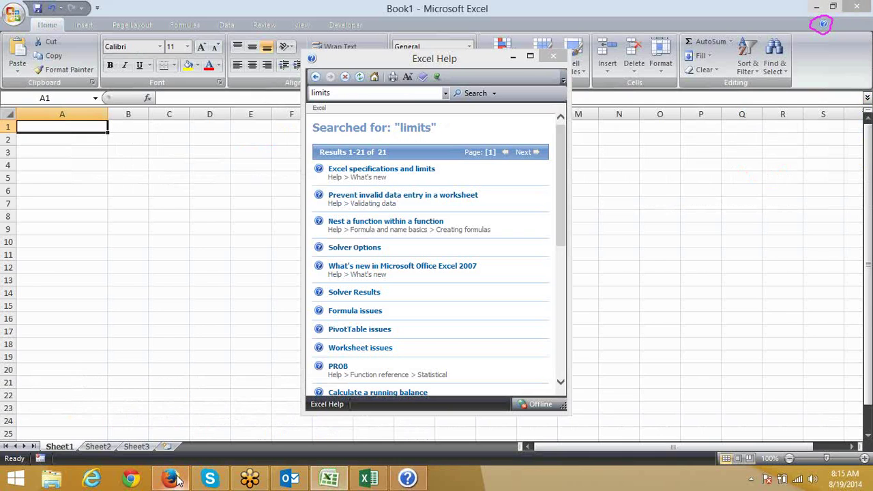
Maximize the help window and open the "Excel specifications and limits" article at its worksheet and workbook table.
left_click(532, 58)
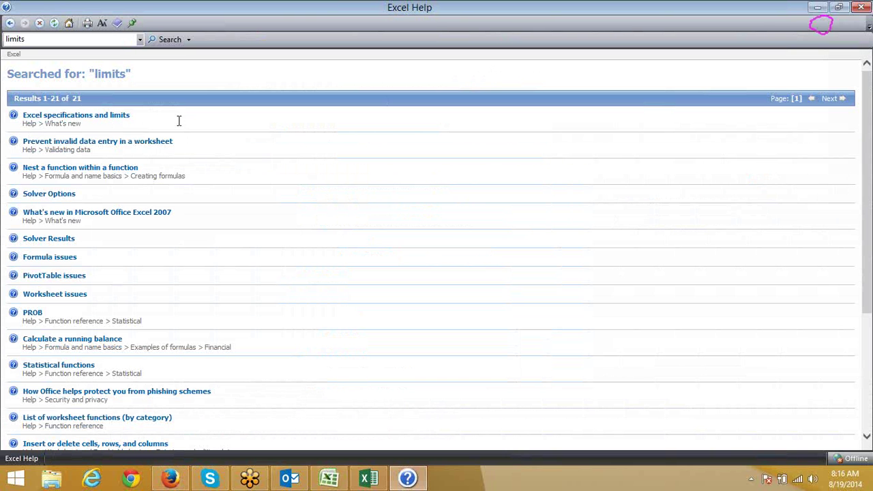
left_click_drag(174, 120, 113, 119)
left_click(113, 119)
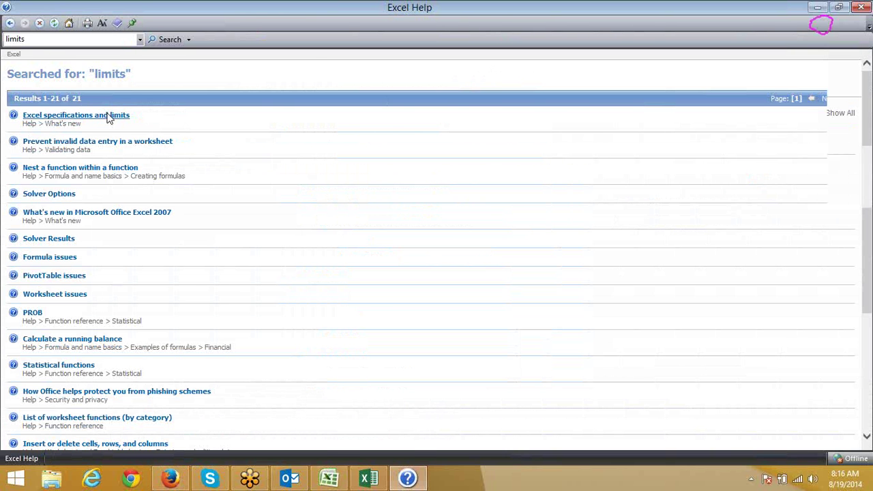
scroll(267, 156, "down", 3)
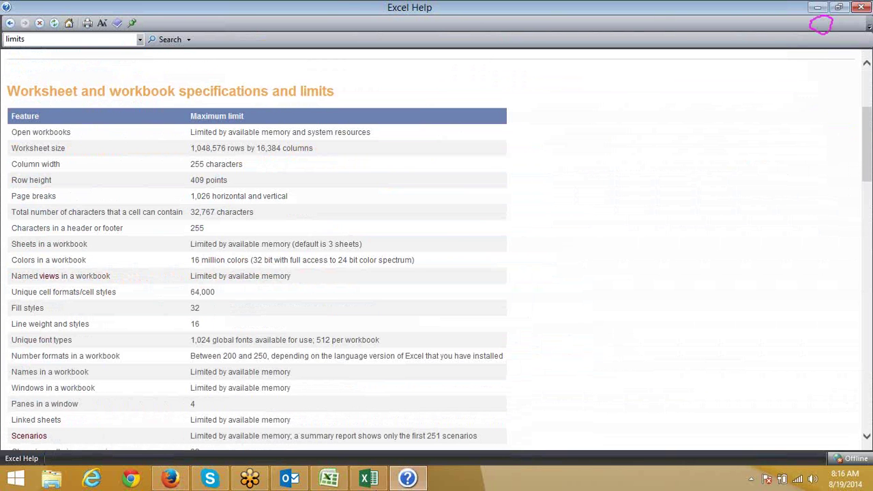
Examine the worksheet size, column width and row height limits in the help article's table.
left_click(328, 480)
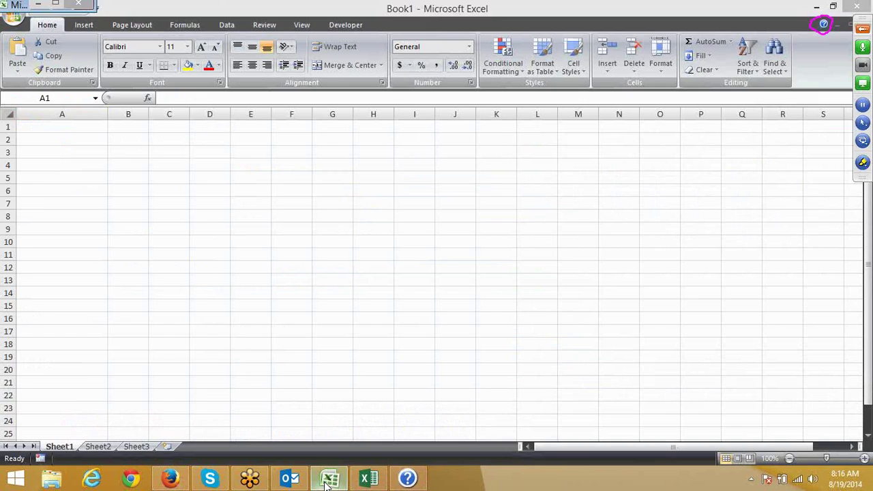
left_click(328, 480)
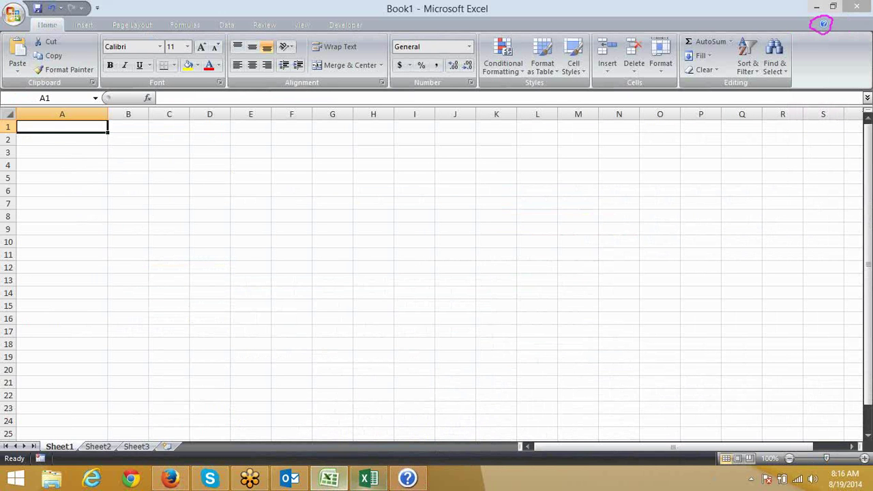
left_click(407, 478)
triple_click(51, 149)
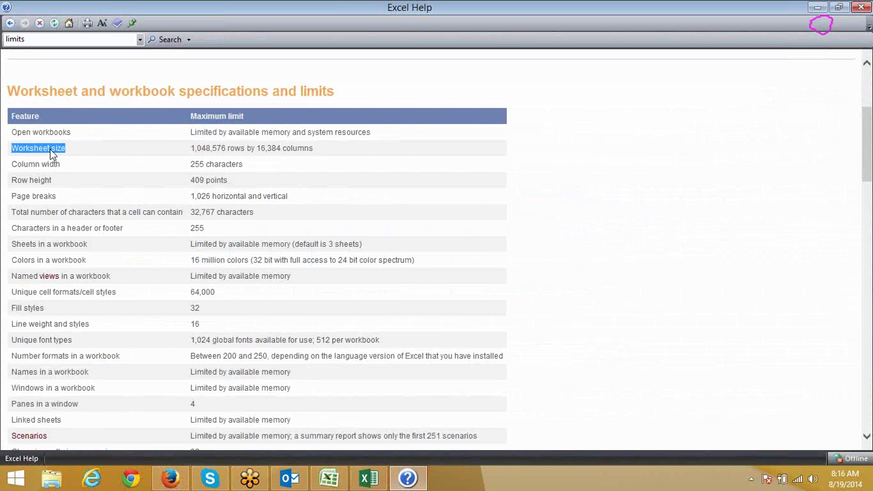
left_click(200, 149)
double_click(200, 149)
triple_click(196, 165)
double_click(197, 180)
triple_click(60, 164)
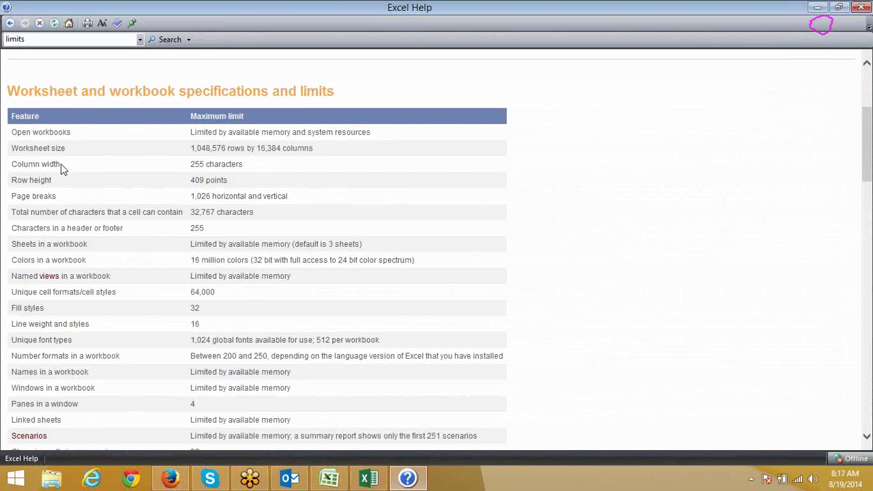
Return to Book1, widen column A and narrow it to just over twice column B's width, trying the text "fsbkjhiu" in A1.
left_click(818, 7)
left_click(818, 7)
left_click(217, 205)
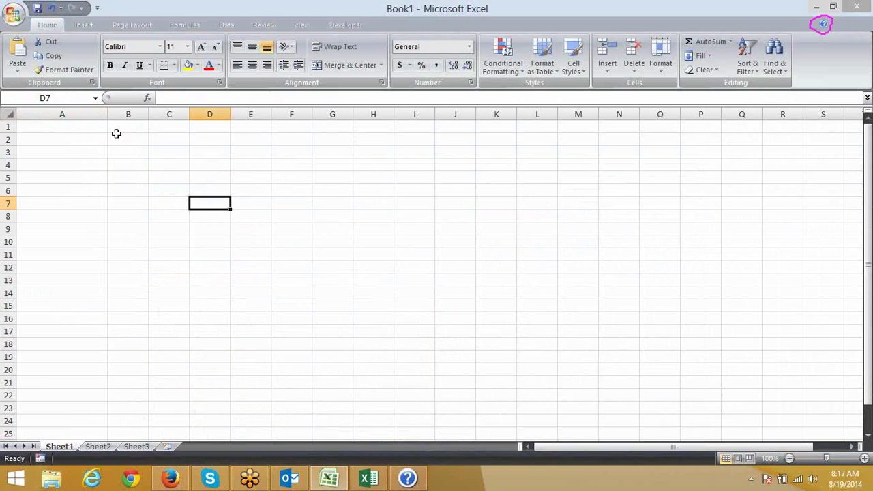
left_click_drag(109, 113, 532, 120)
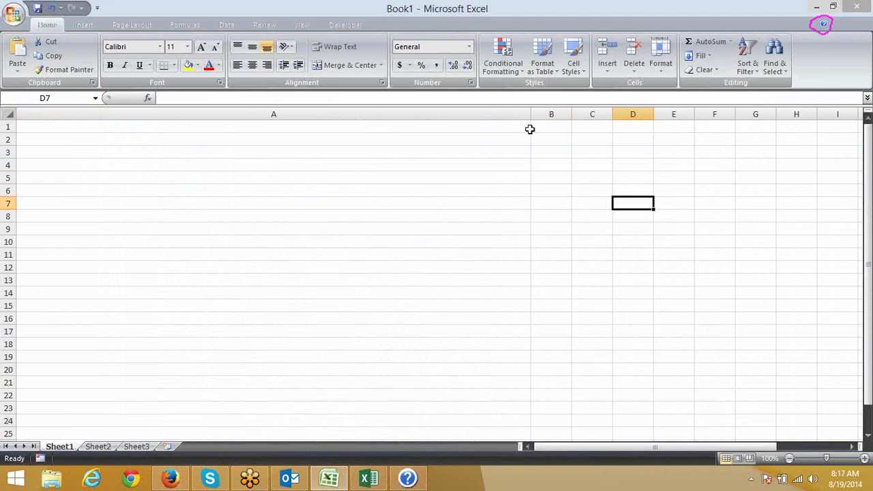
left_click_drag(551, 114, 112, 164)
left_click(78, 127)
type("fsbkjhiu")
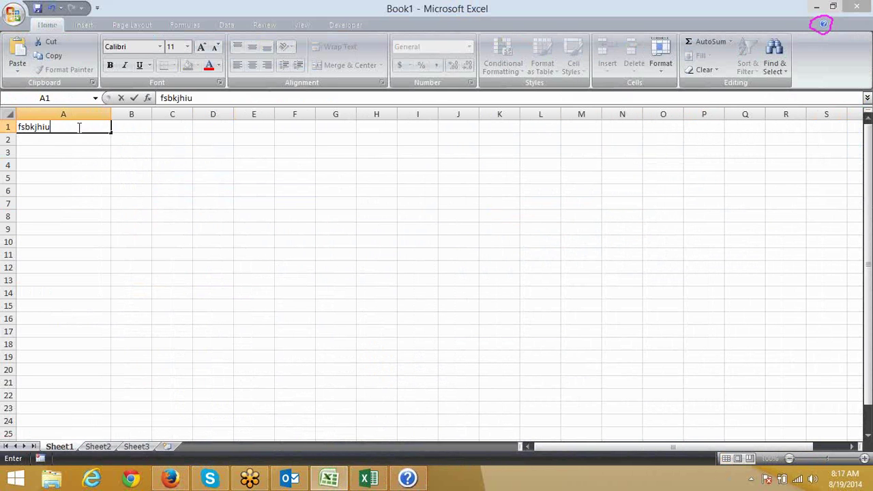
key("Escape")
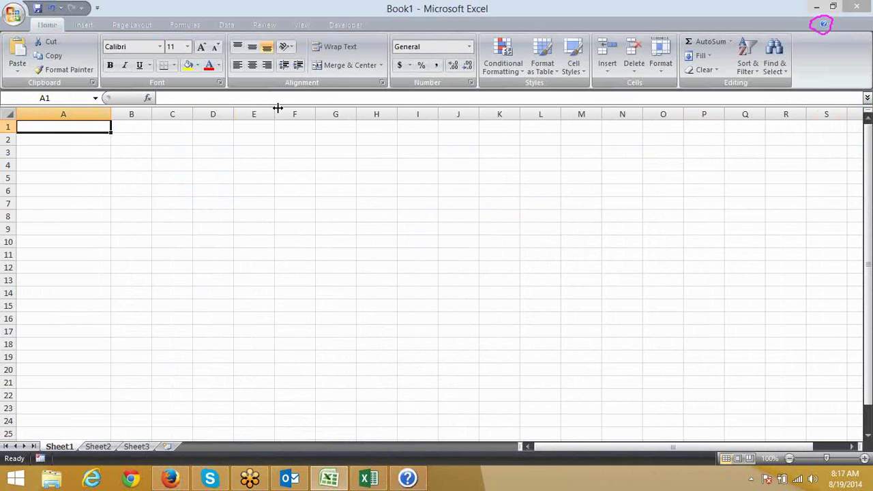
Return to the help article and highlight the row on the total number of characters a cell can contain.
left_click(408, 477)
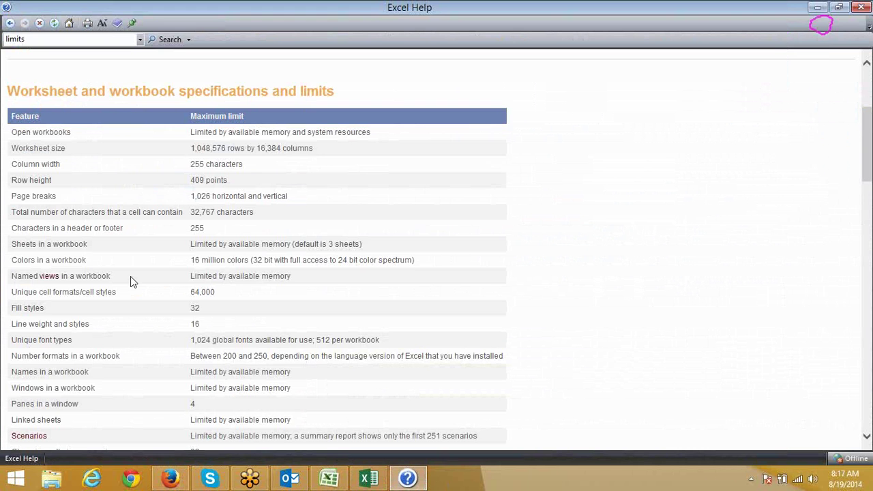
left_click_drag(23, 227, 242, 215)
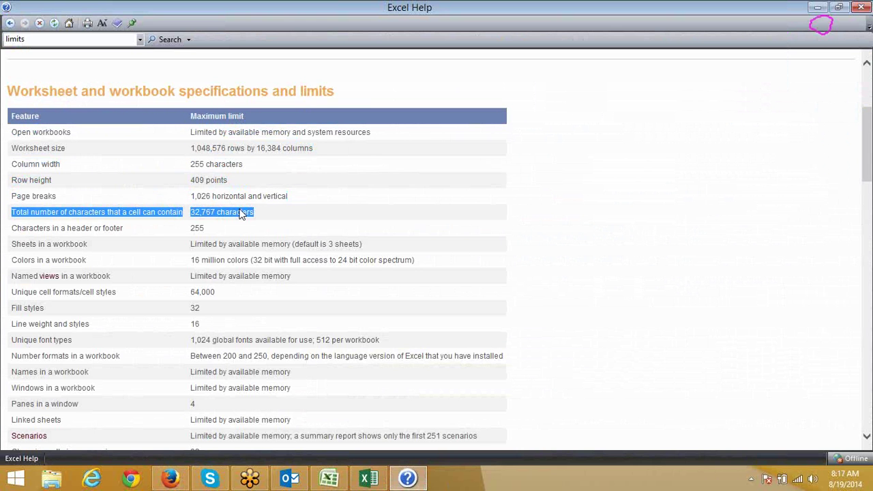
Highlight the column width limit of 255 characters in the help article, switching between it and Book1.
left_click(816, 8)
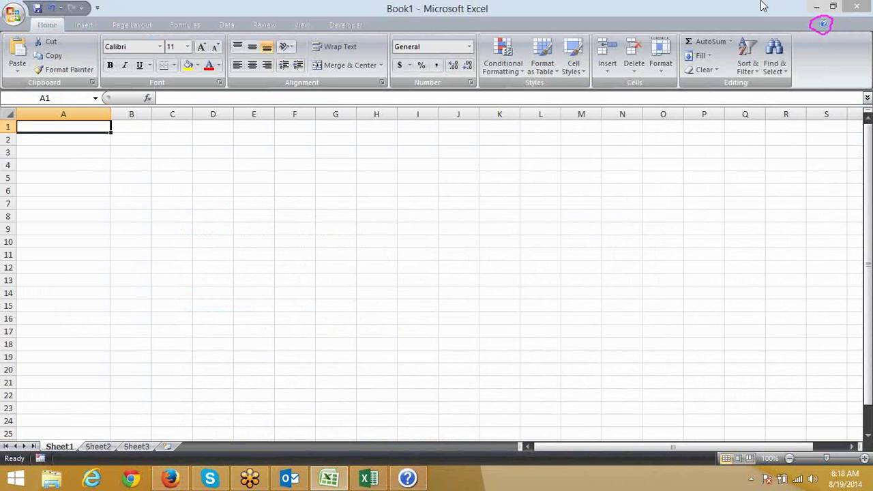
left_click(408, 479)
double_click(196, 164)
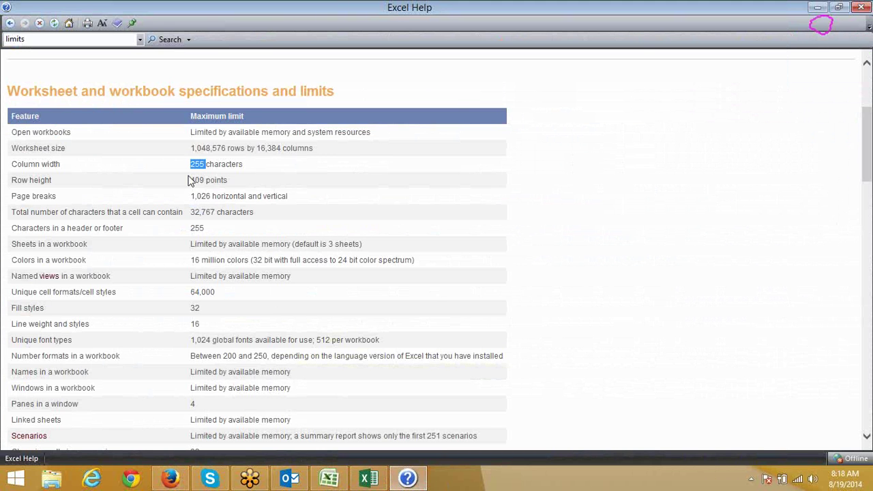
left_click(817, 7)
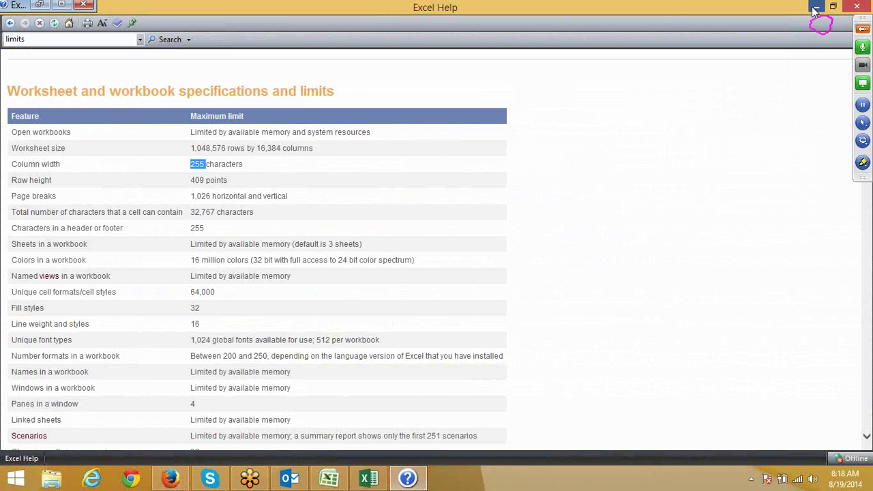
Start an IF formula in cell A1 to view its argument hint, and cancel the entry.
left_click(100, 168)
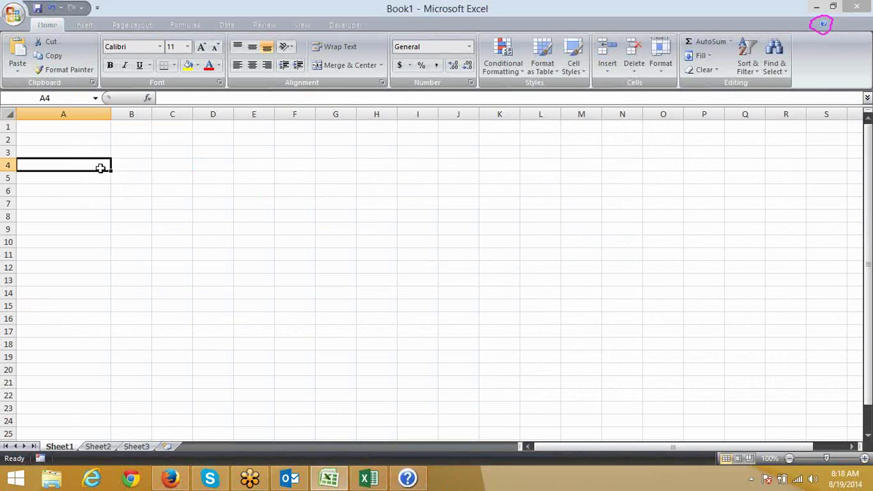
key("Up")
key("Up")
key("Up")
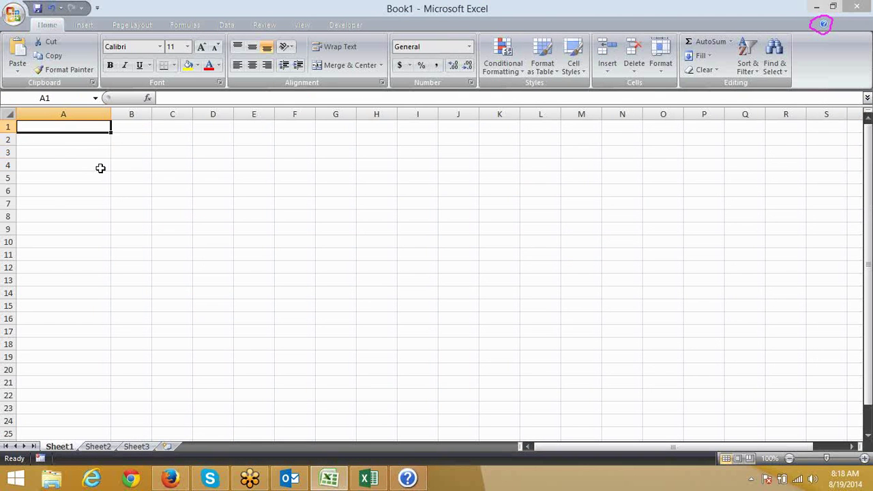
type("=IF(")
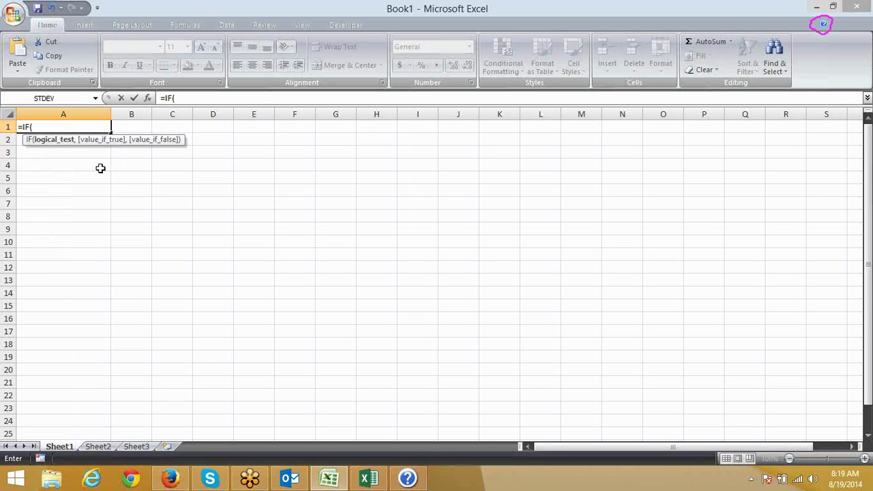
key("Escape")
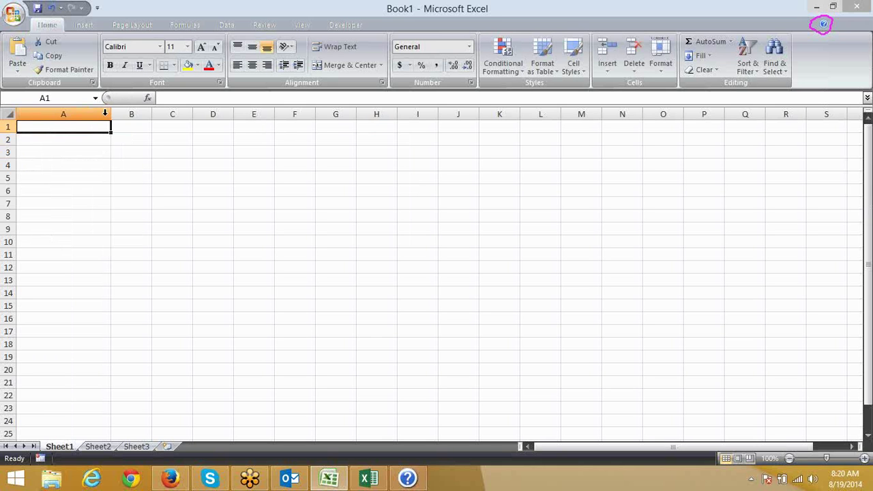
Narrow column A to slightly wider than column B, and view the help article on Conditional Formatting.
left_click_drag(106, 114, 61, 114)
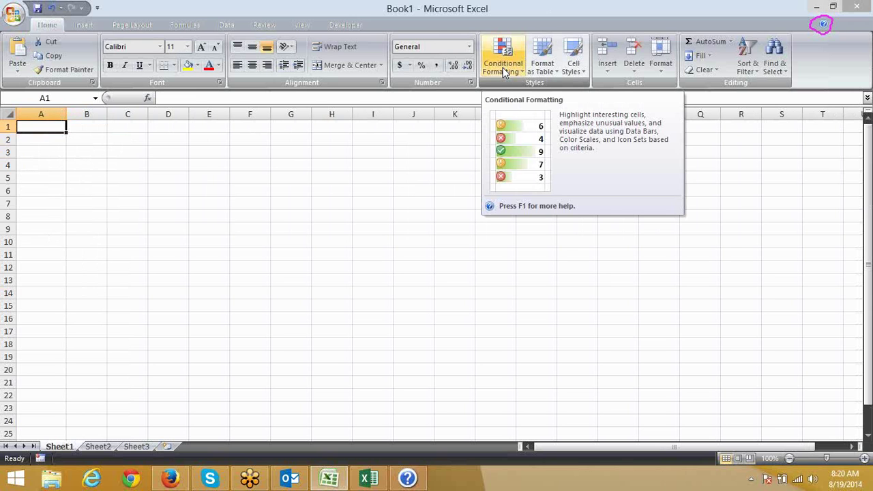
key("F1")
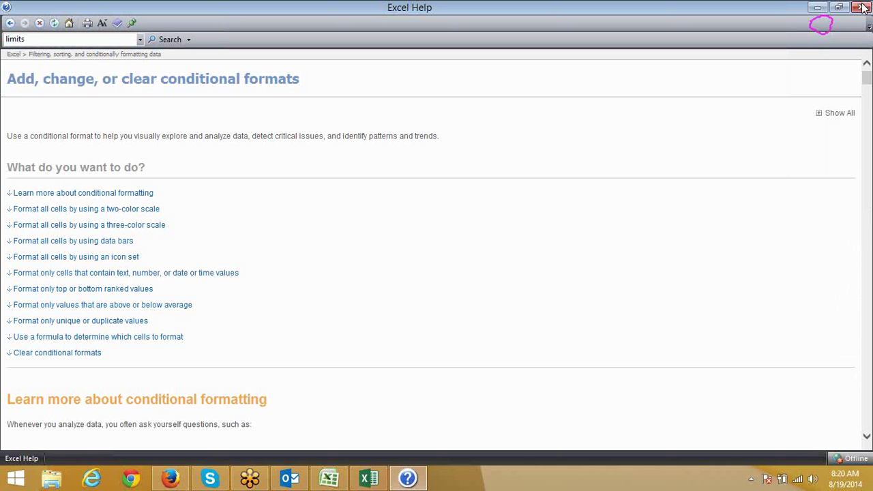
left_click(861, 6)
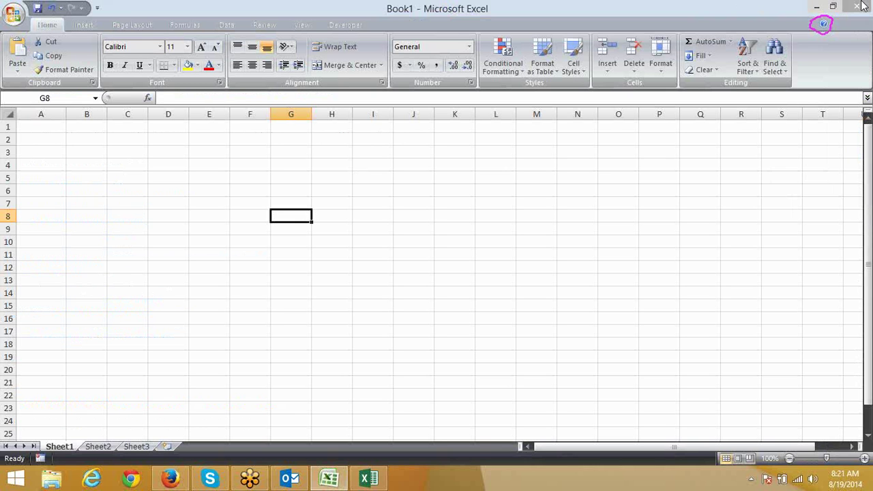
mouse_move(868, 35)
left_click(55, 153)
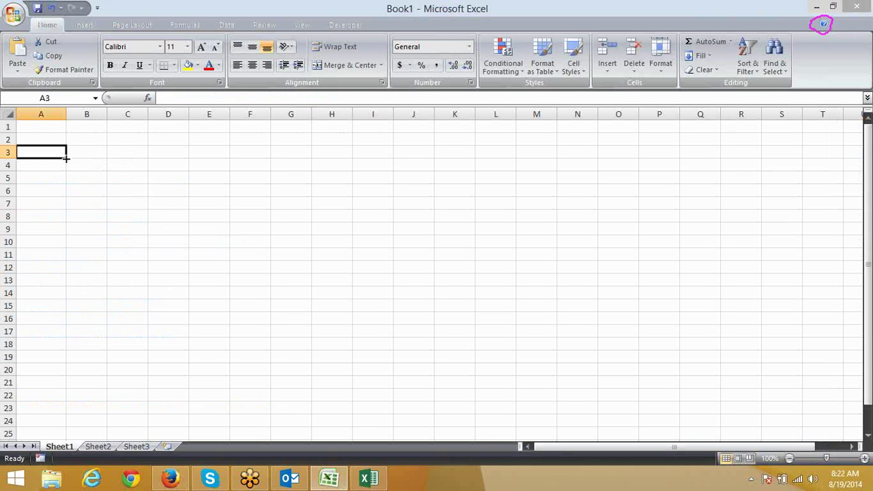
left_click(751, 481)
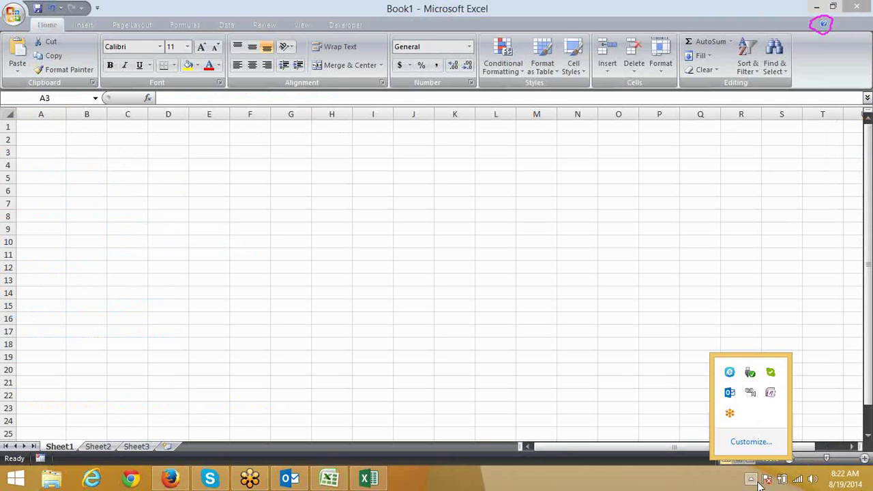
left_click(390, 230)
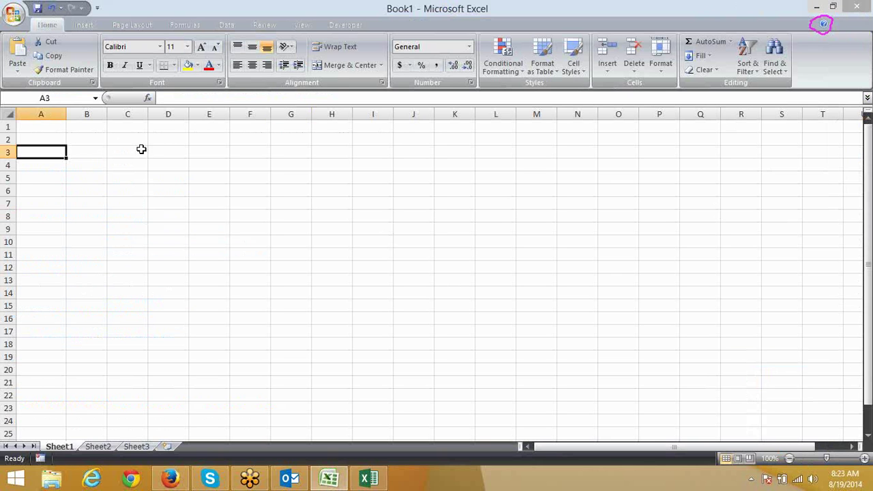
Enter the sample text "dad" in cell C3 and "asd" in cell C4.
left_click(137, 150)
type("da")
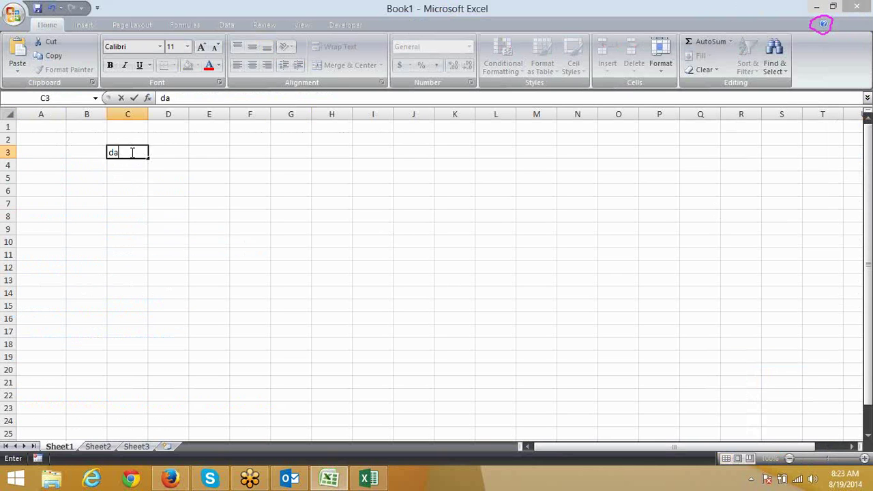
type("d")
key("Return")
type("asd")
Copy cells C3:C4 and paste them into G3:G4 with the ribbon's Copy and Paste commands.
left_click(131, 152)
key("shift+Down")
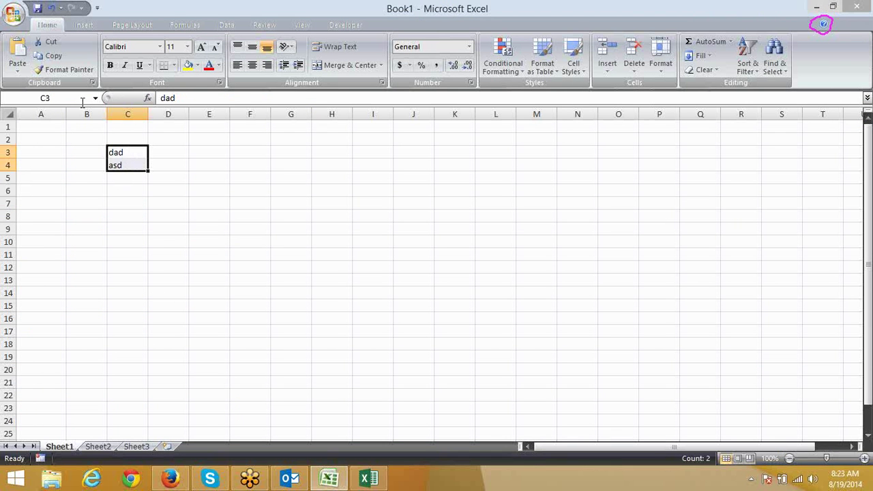
key("ctrl+c")
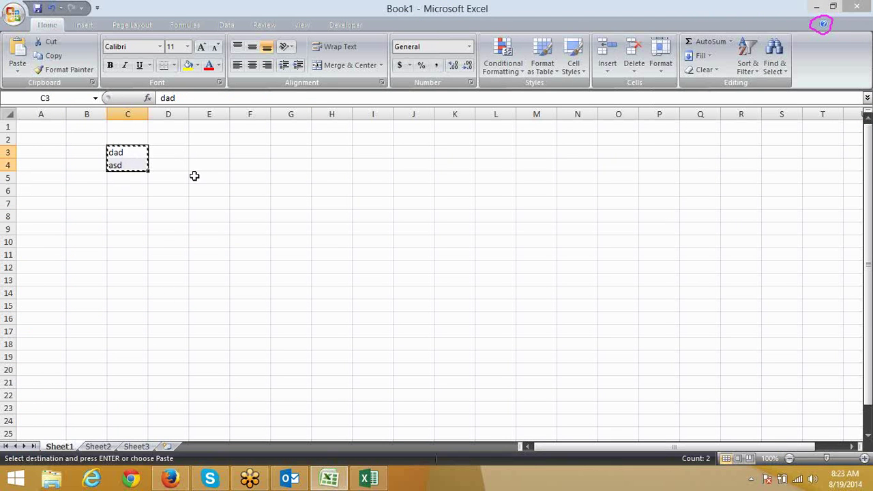
key("Escape")
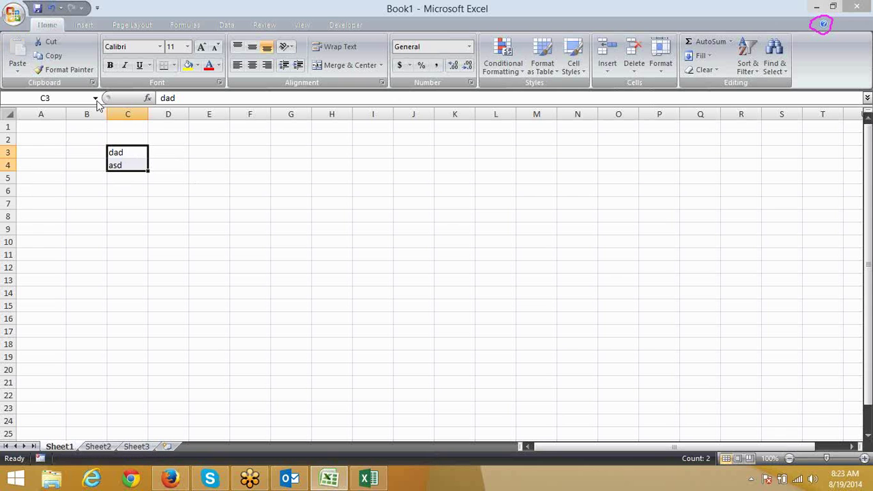
left_click(54, 56)
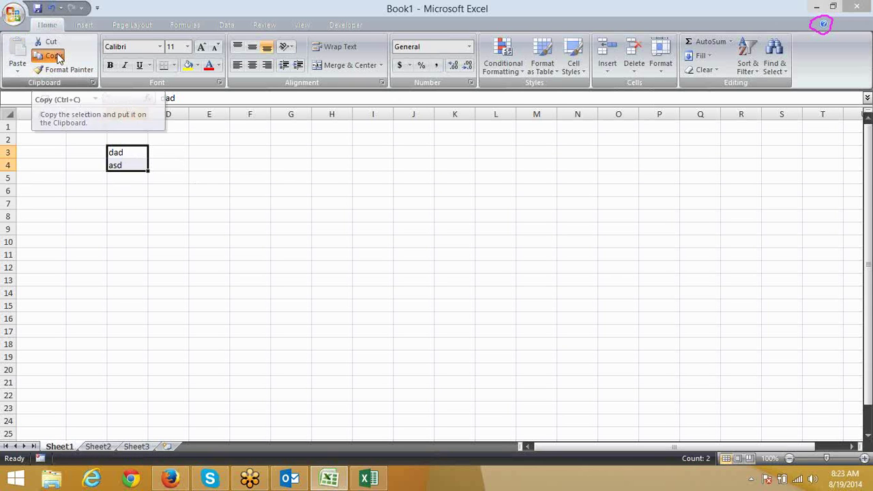
left_click(286, 151)
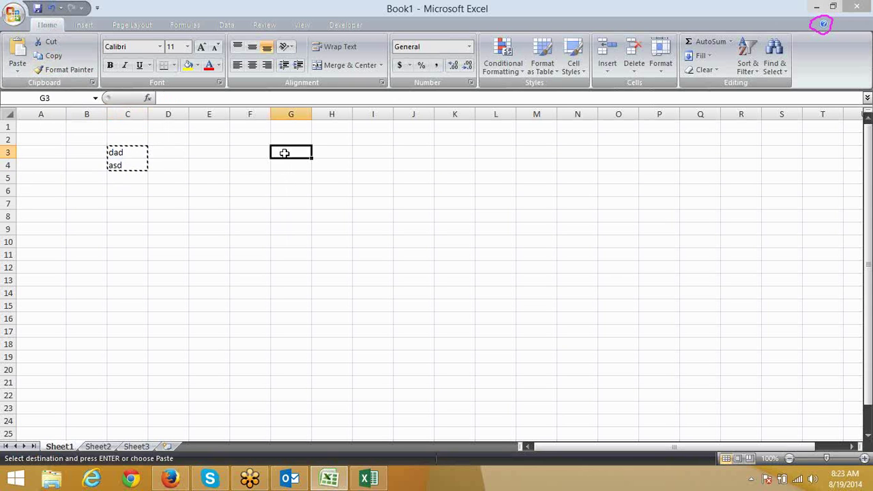
left_click(17, 53)
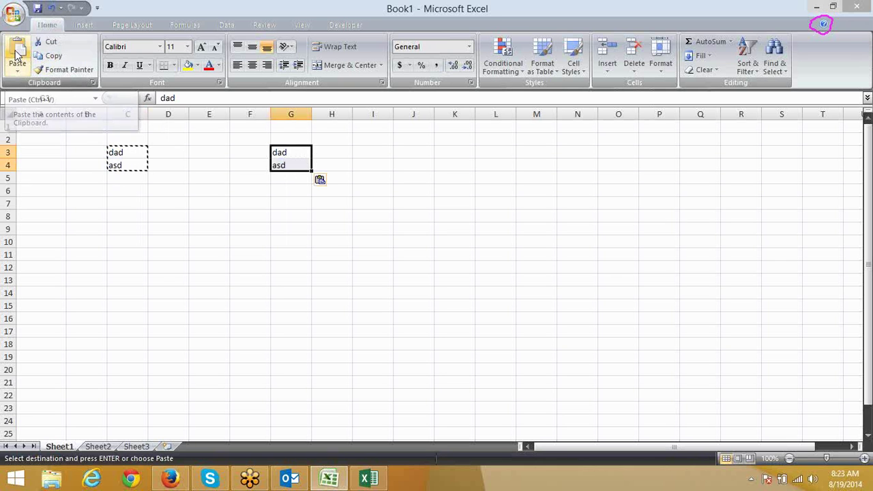
left_click(161, 275)
key("Escape")
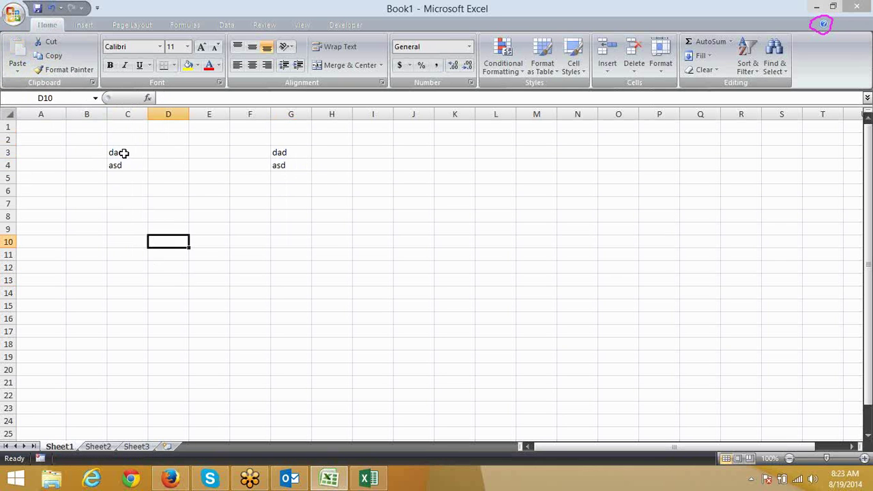
Copy cells C3:C4 again and paste them into H3:H4.
mouse_move(123, 152)
left_mouse_down()
mouse_move(122, 170)
mouse_move(121, 154)
left_mouse_up()
key("ctrl+c")
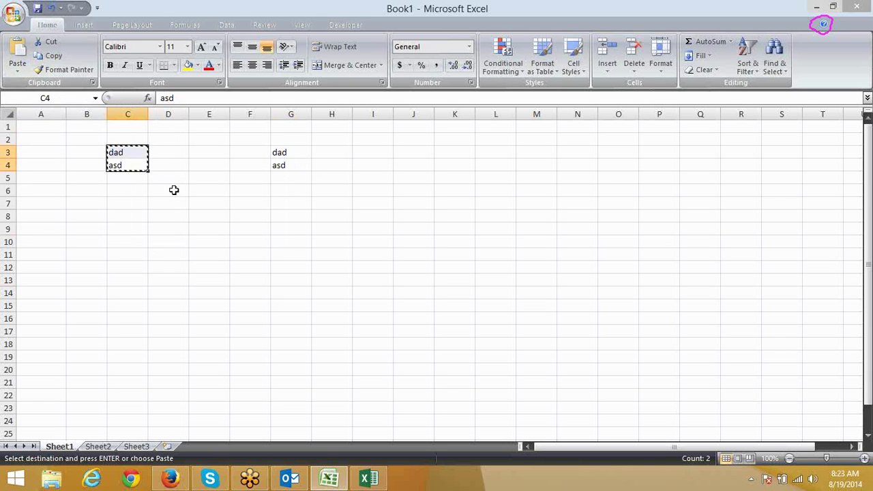
left_click(320, 160)
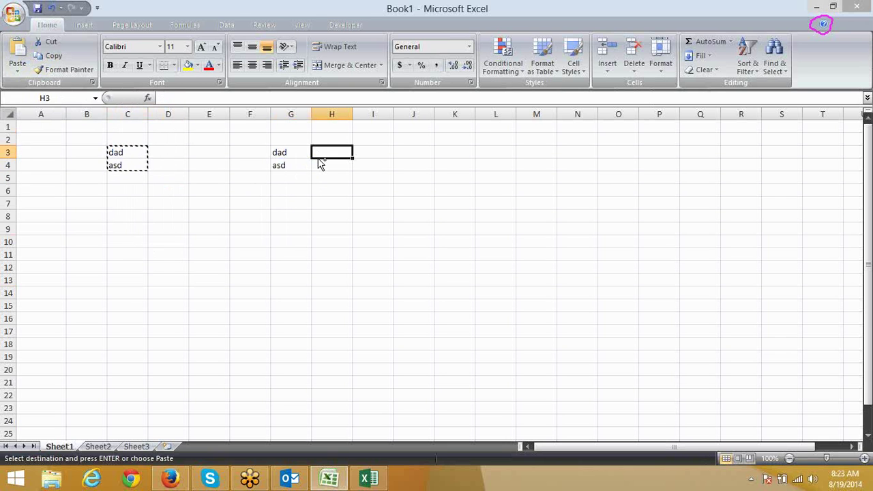
key("ctrl+v")
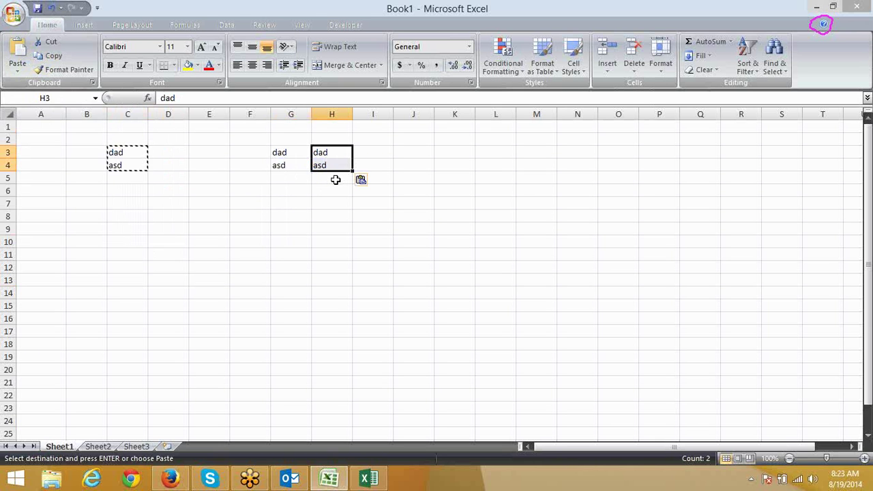
Clear the sample entries from the range C3:H4.
key("Left")
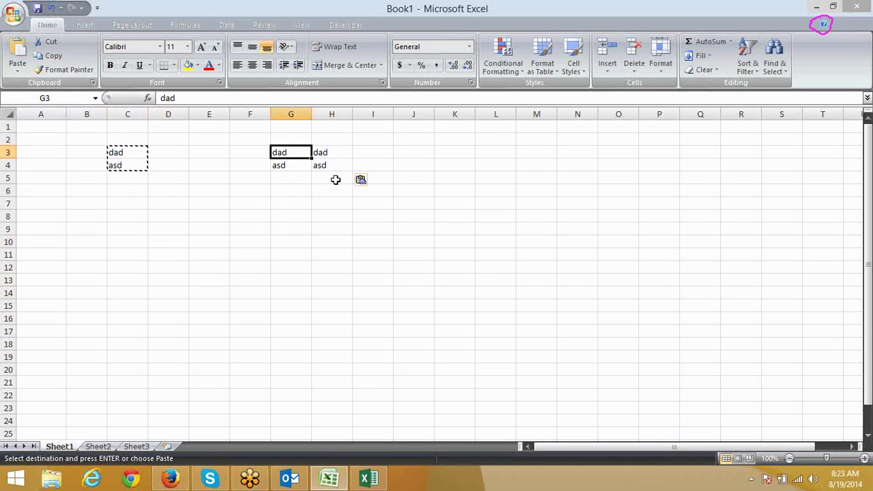
key("Left")
type("`")
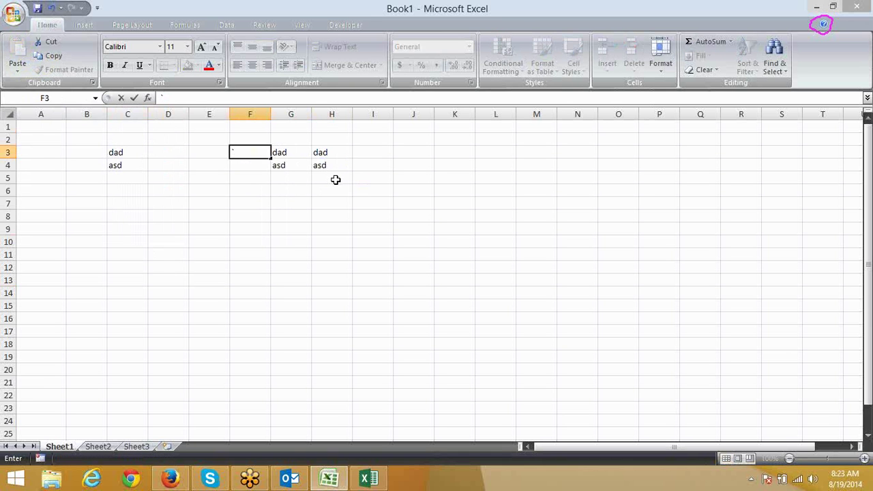
key("Left")
key("Right")
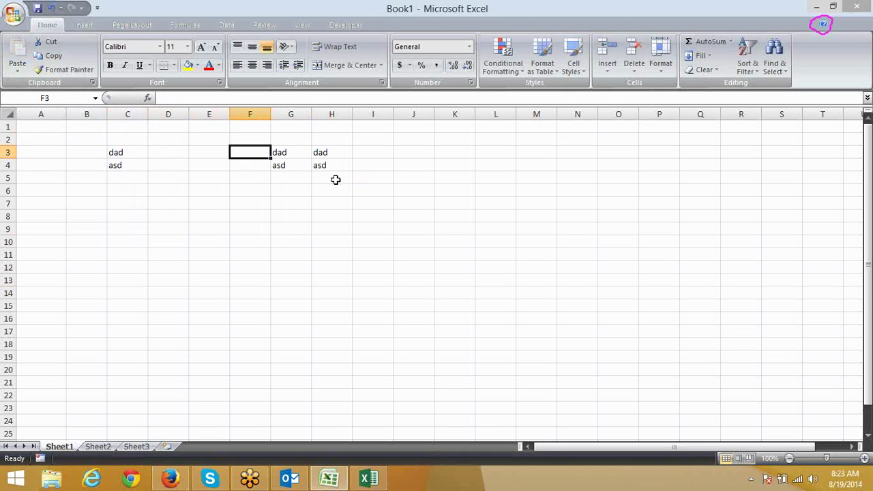
key("Left")
key("Left")
key("Left")
key("shift+Right")
key("shift+Right")
key("shift+Right")
key("shift+Right")
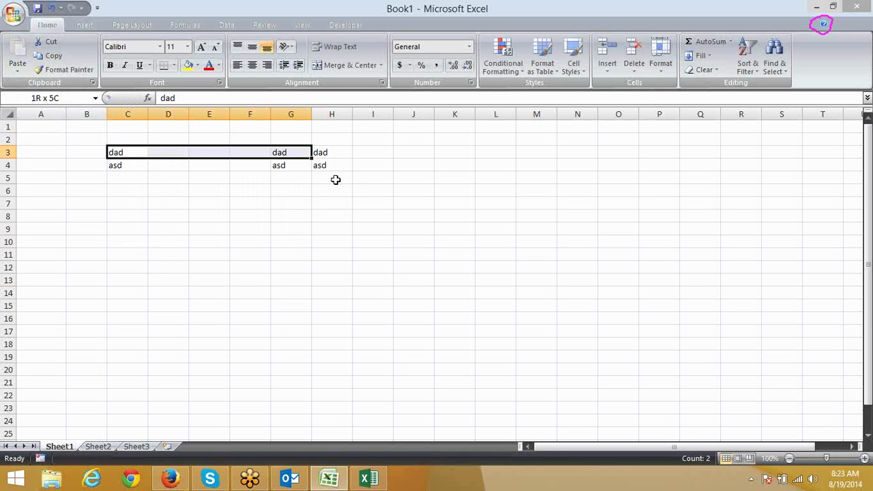
key("shift+Right")
key("shift+Down")
key("Delete")
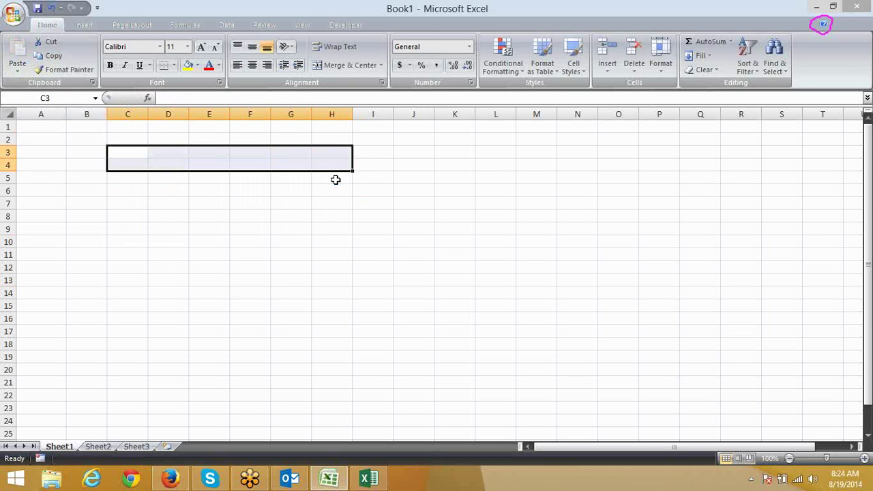
Return to cell A1 and search Excel Help for "limits".
left_click(38, 147)
left_click(45, 128)
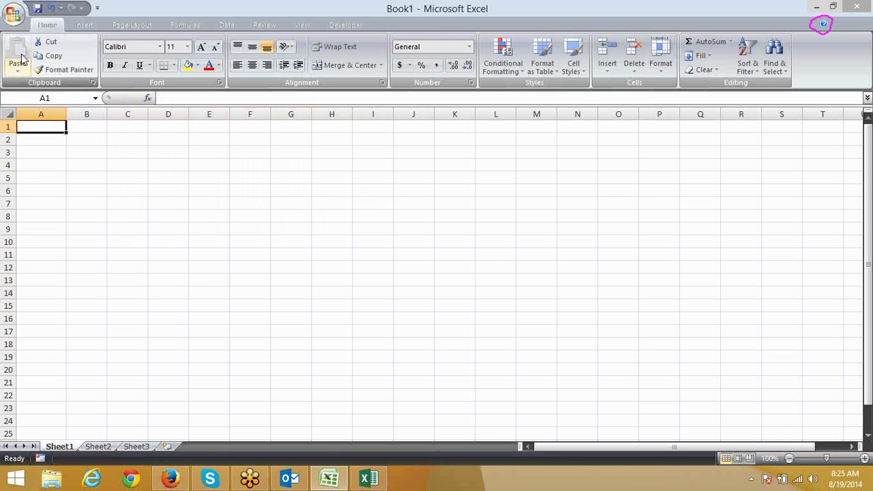
key("F1")
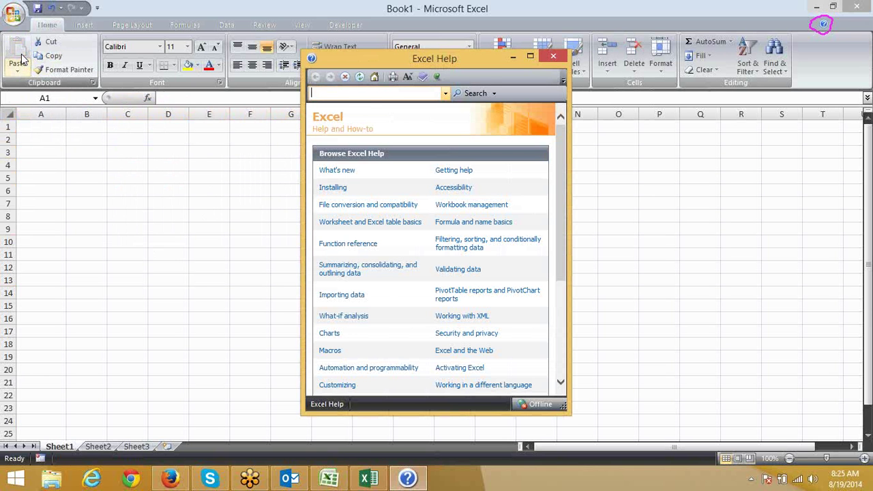
type("limits")
key("Return")
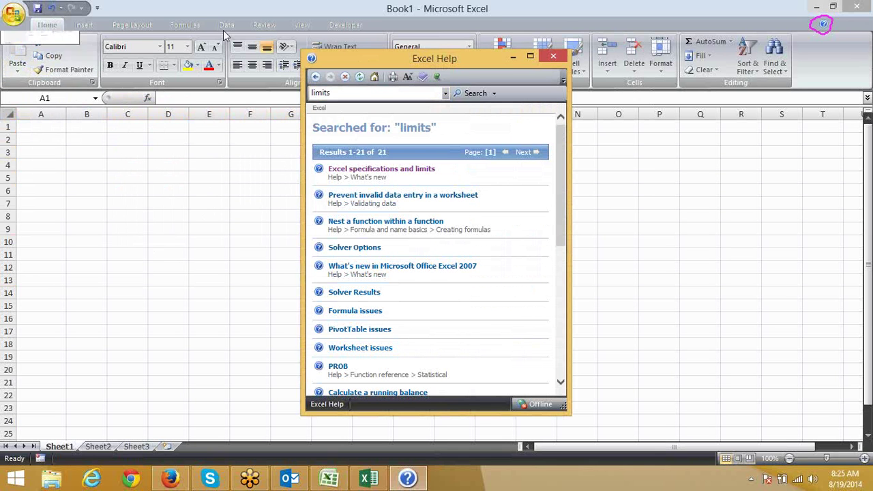
Search Excel Help for "shortcut" and highlight the "Excel shortcut and function keys" result.
left_click(357, 92)
type("s")
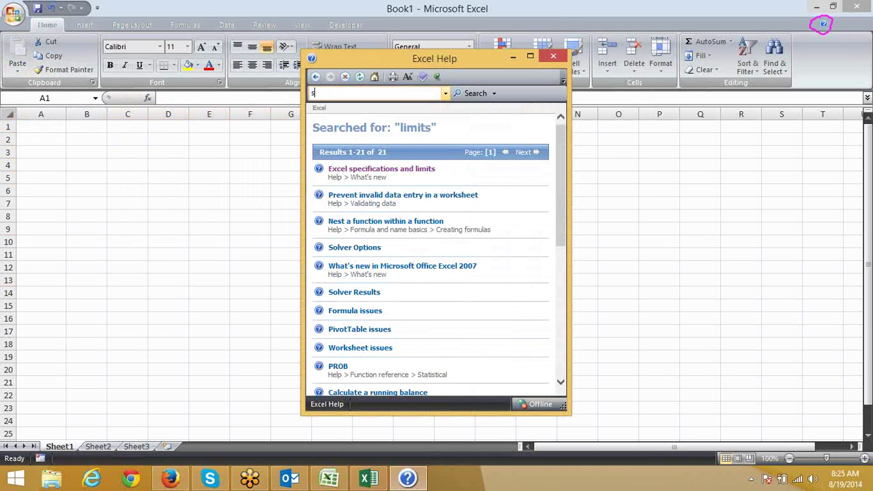
type("hortcut")
key("Return")
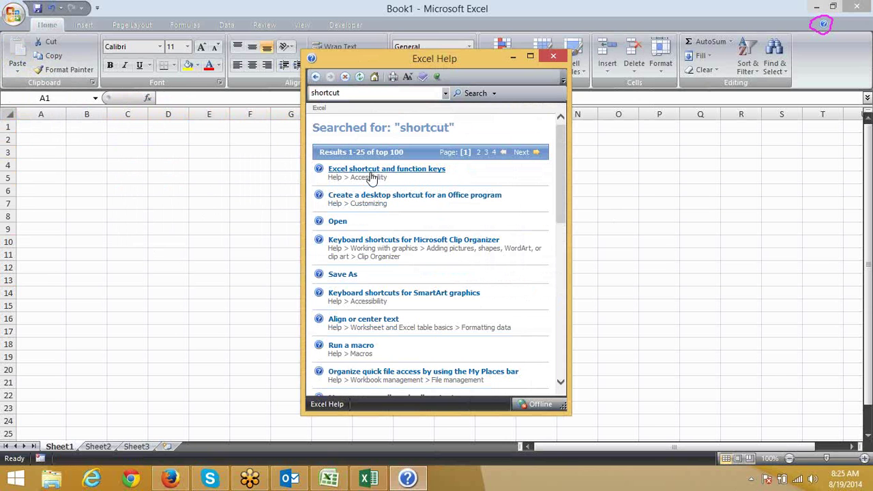
left_click_drag(328, 169, 448, 176)
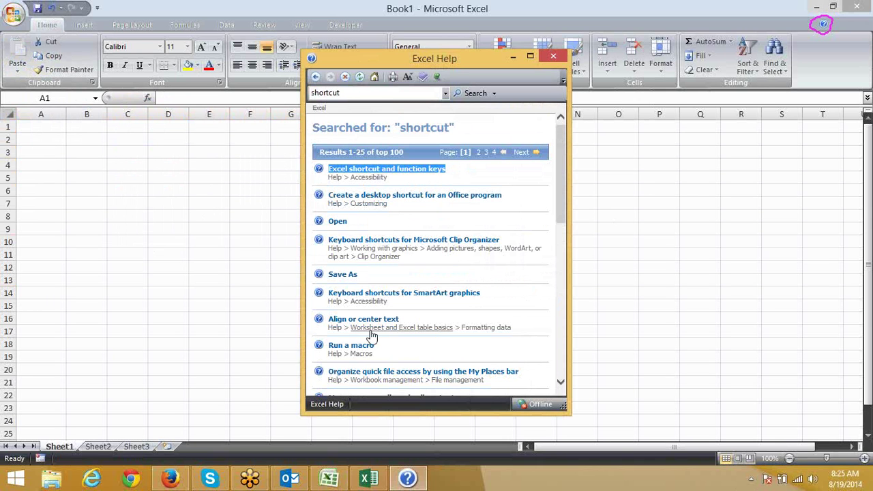
Open the "Excel shortcut and function keys" article full screen, review its CTRL combination, function and other shortcut keys, and close Help.
left_click(366, 170)
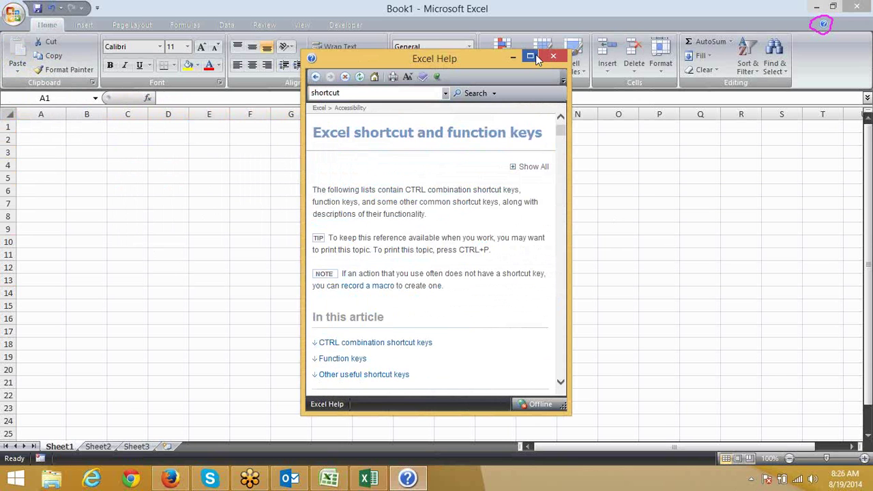
left_click(535, 57)
scroll(121, 308, "down", 5)
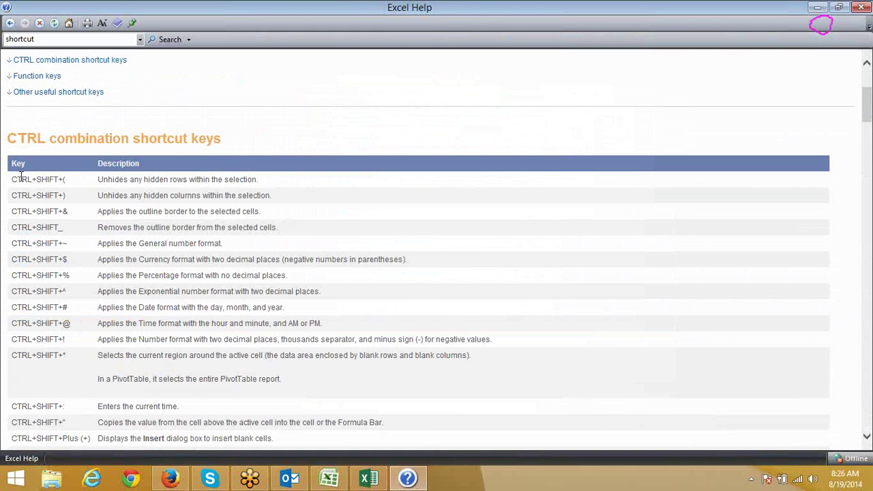
triple_click(133, 178)
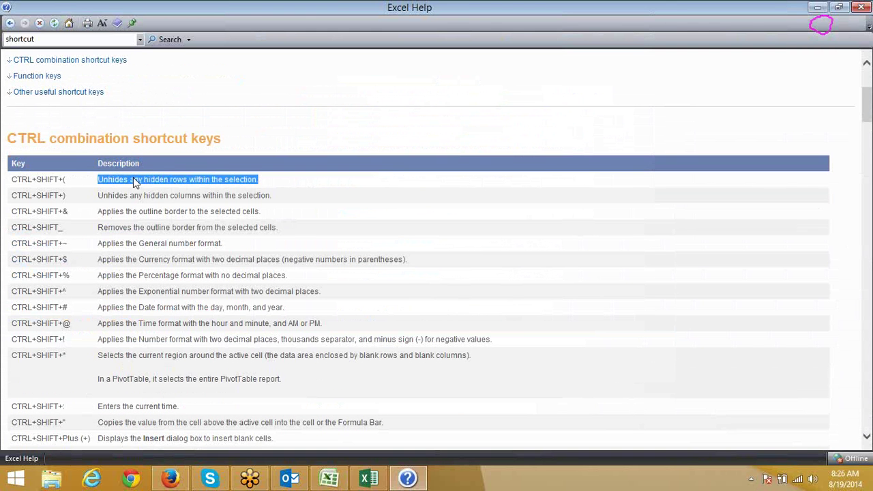
scroll(133, 177, "down", 6)
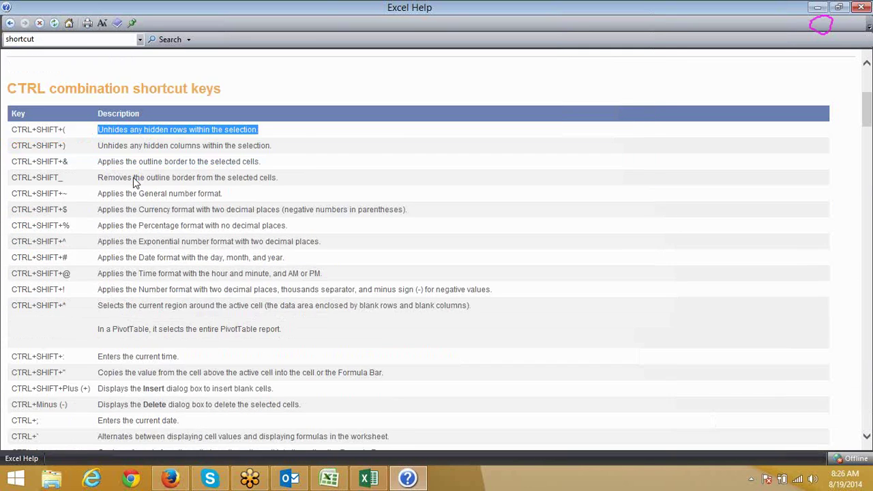
scroll(134, 179, "down", 20)
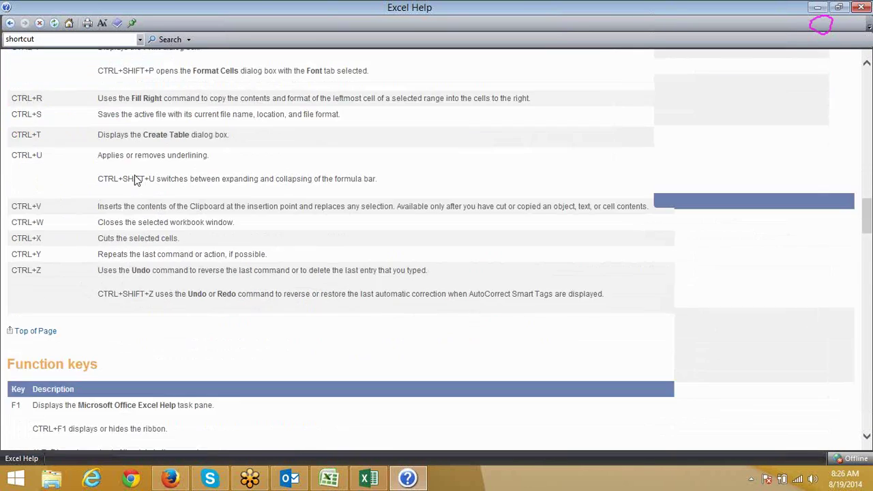
scroll(135, 177, "down", 20)
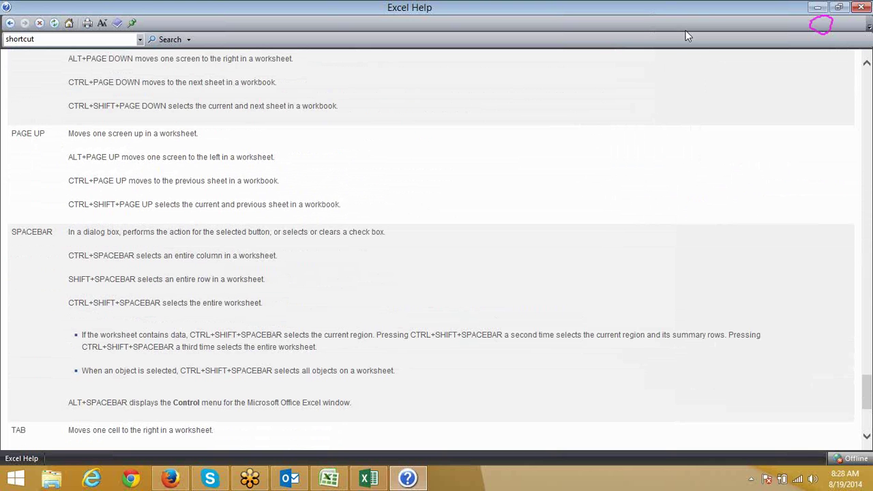
left_click(858, 7)
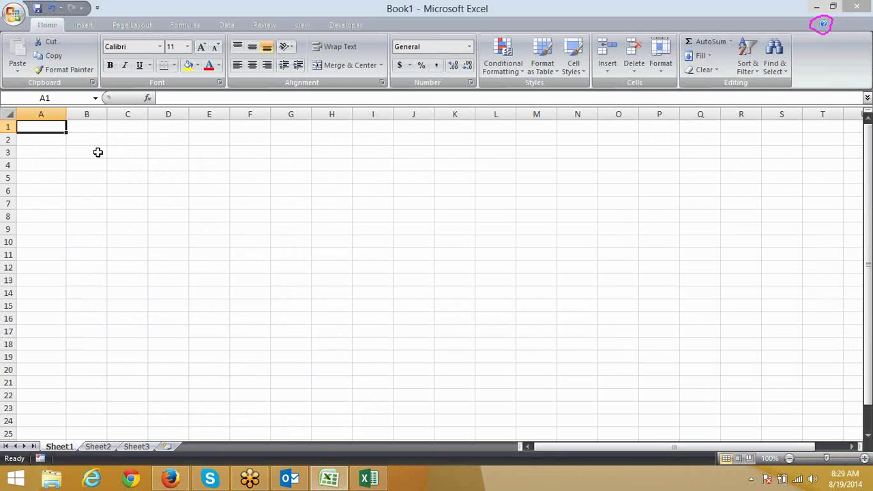
Fill the range B2:E12 with dark gray using the ribbon's keyboard key tips.
left_click_drag(96, 141, 228, 267)
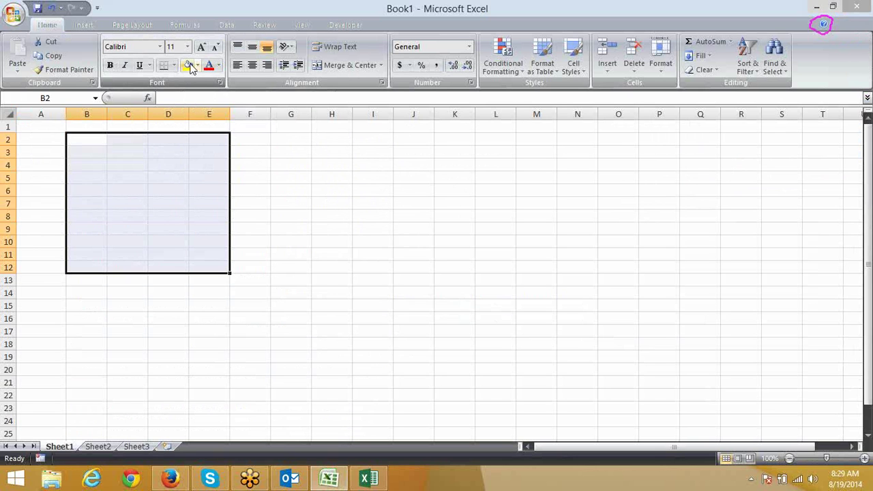
mouse_move(872, 490)
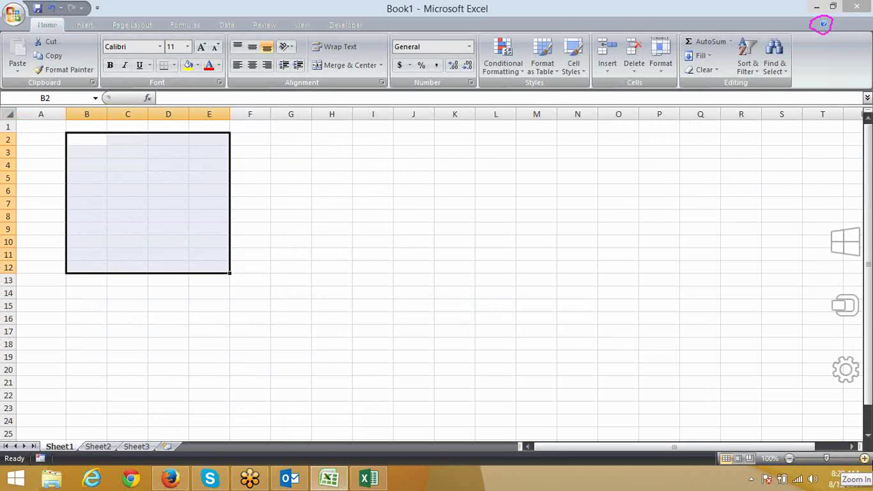
key("alt")
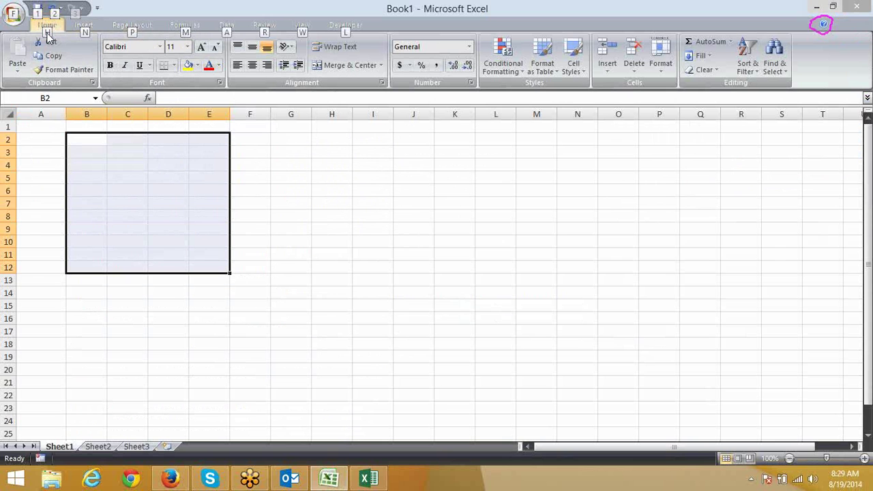
key("h")
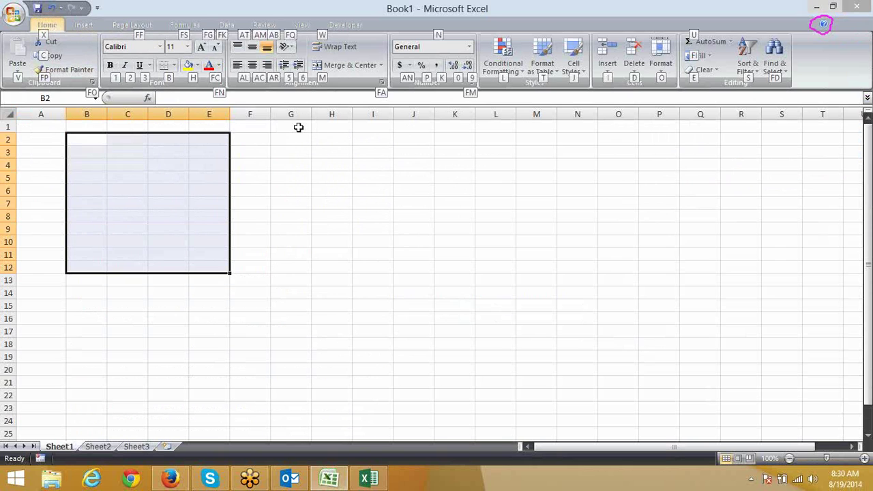
key("h")
key("Down")
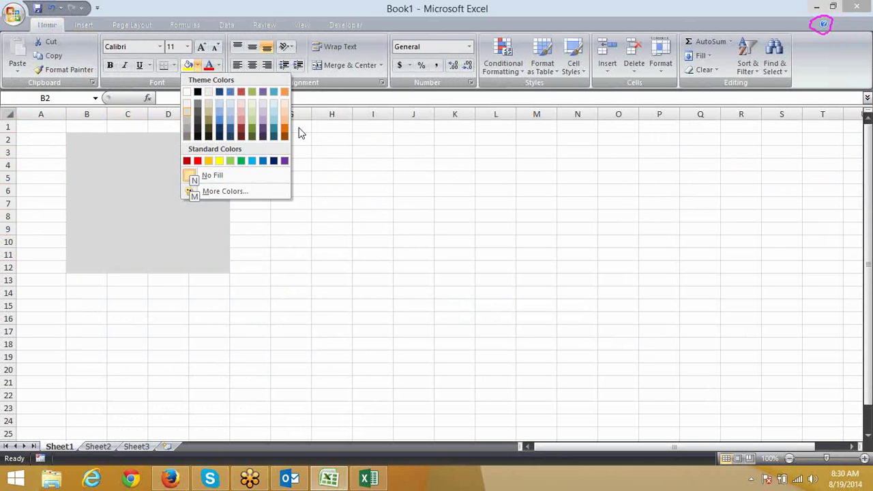
key("Down")
key("Return")
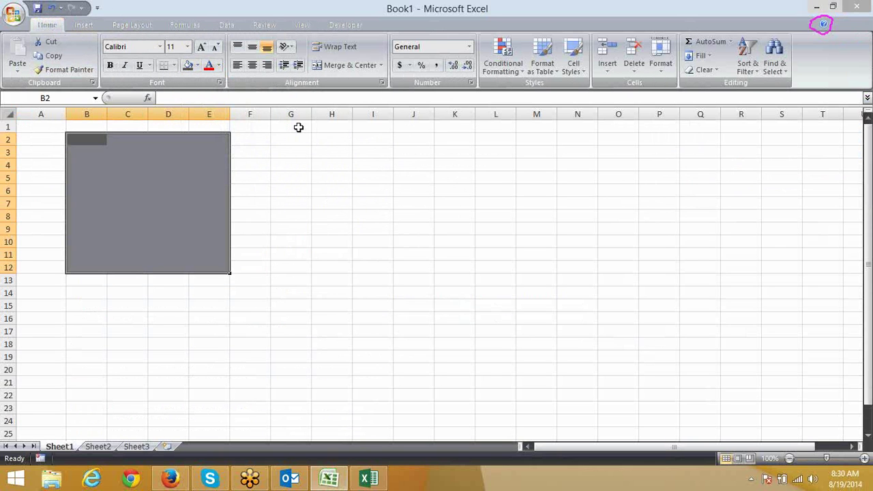
Select the range H2:J12 and apply All Borders to it.
key("Right")
key("Right")
key("Right")
key("Right")
key("Right")
key("Right")
key("shift+Right")
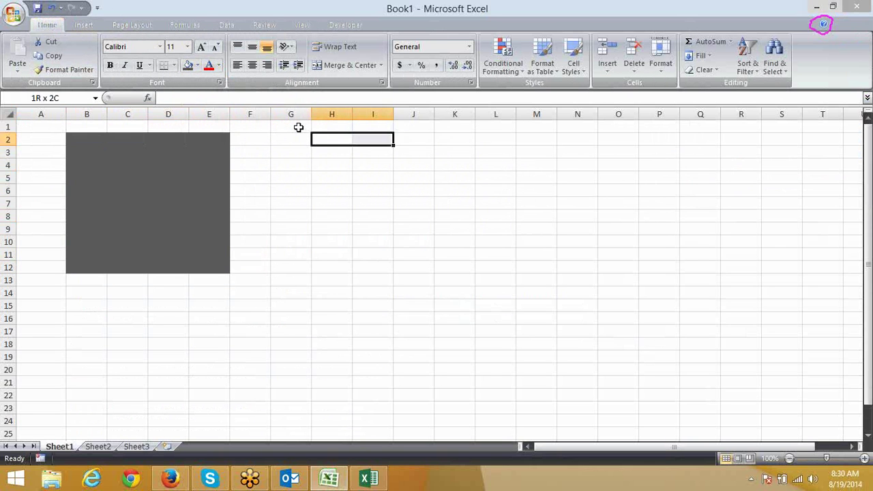
key("shift+Right")
key("shift+Down")
key("shift+Down")
key("shift+Down")
key("shift+Down")
key("shift+Down")
key("shift+Down")
key("shift+Down")
key("shift+Down")
key("shift+Down")
key("shift+Down")
key("shift+Down")
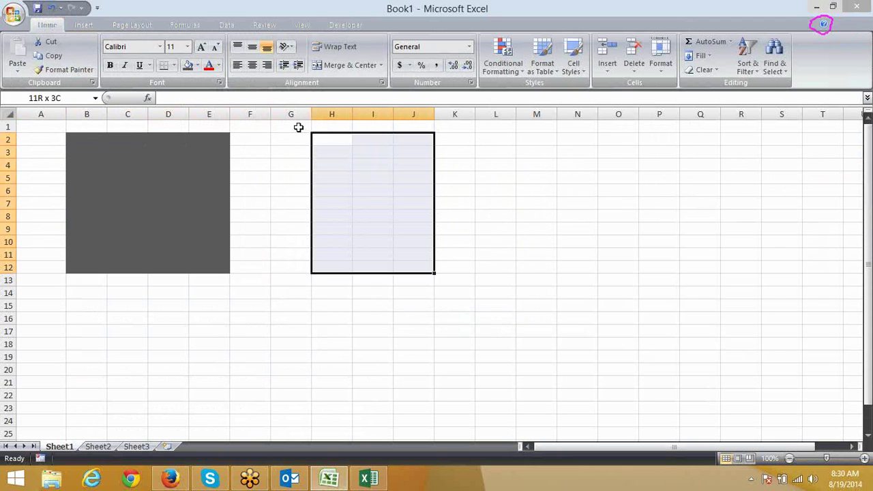
key("shift+Up")
key("alt")
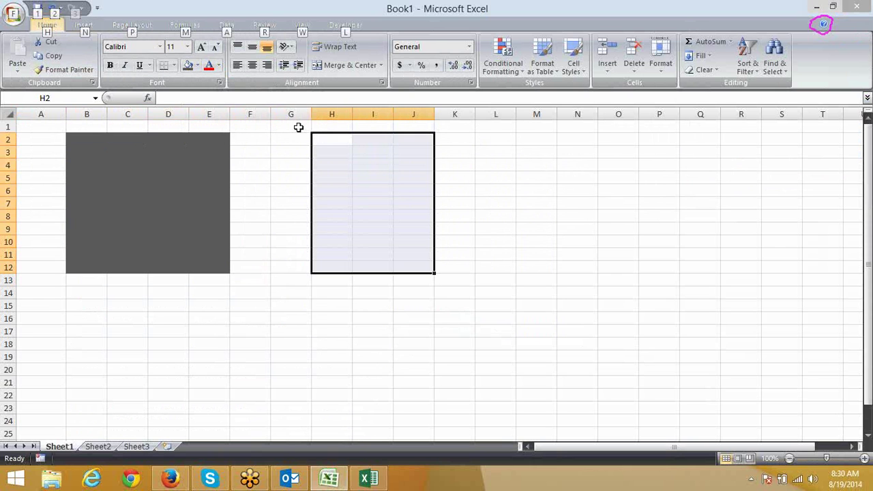
key("h")
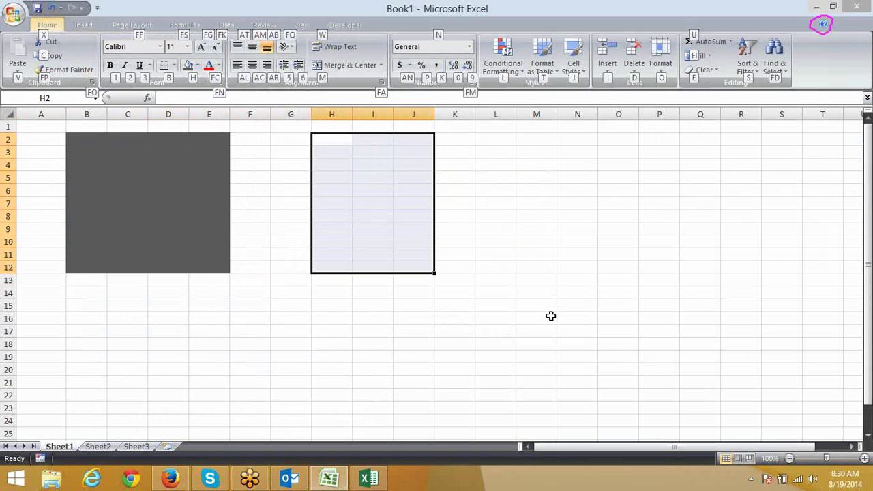
key("b")
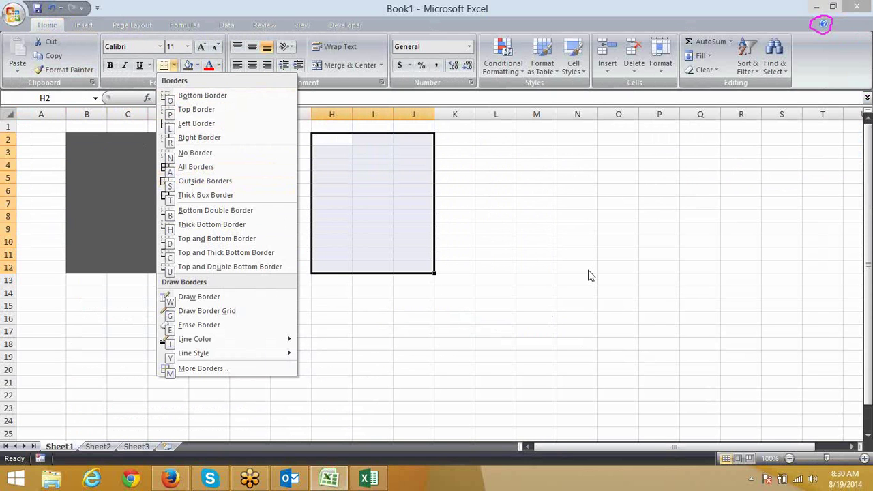
key("a")
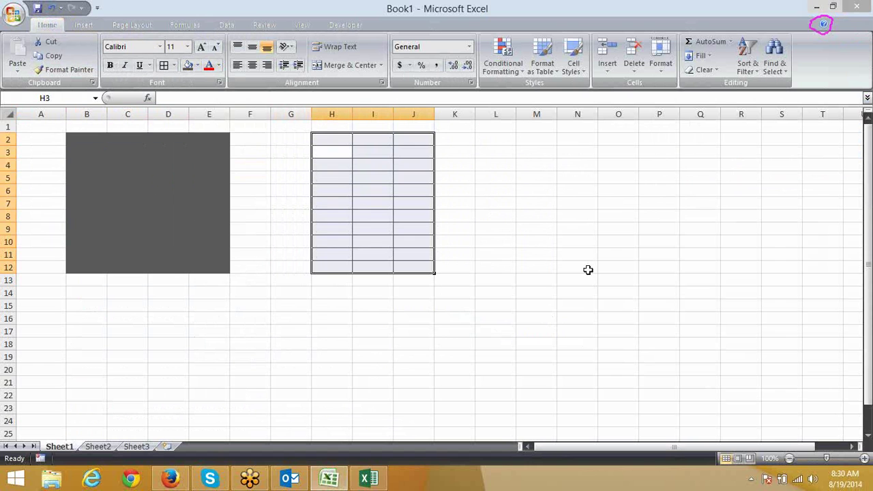
Apply All Borders to the range D18:I28.
left_click(228, 269)
scroll(228, 273, "down", 5)
left_click_drag(166, 153, 361, 284)
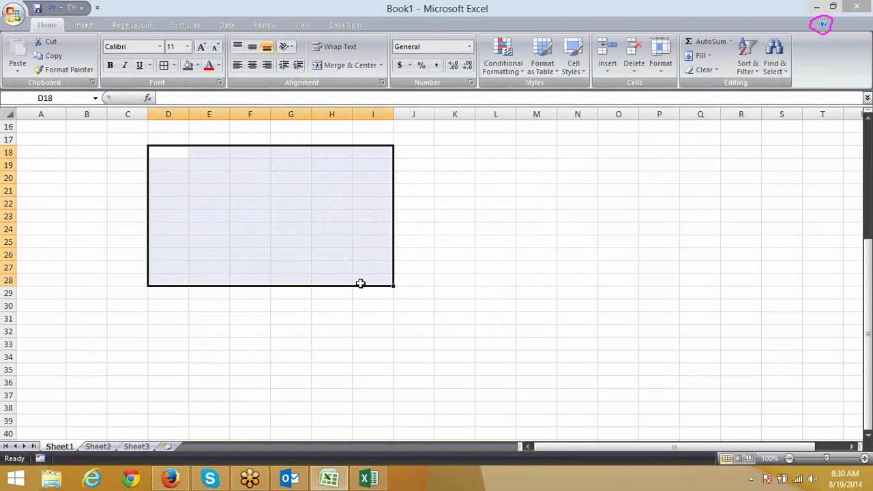
key("alt")
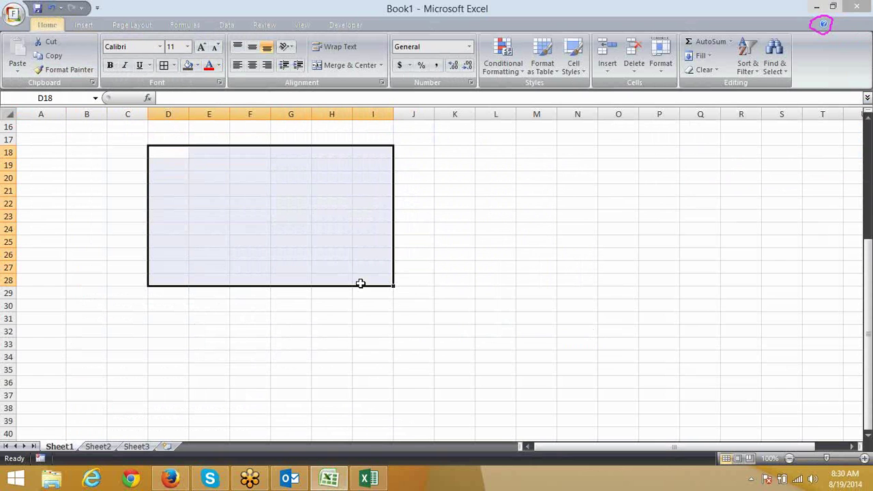
key("alt")
key("alt+h")
key("b")
key("a")
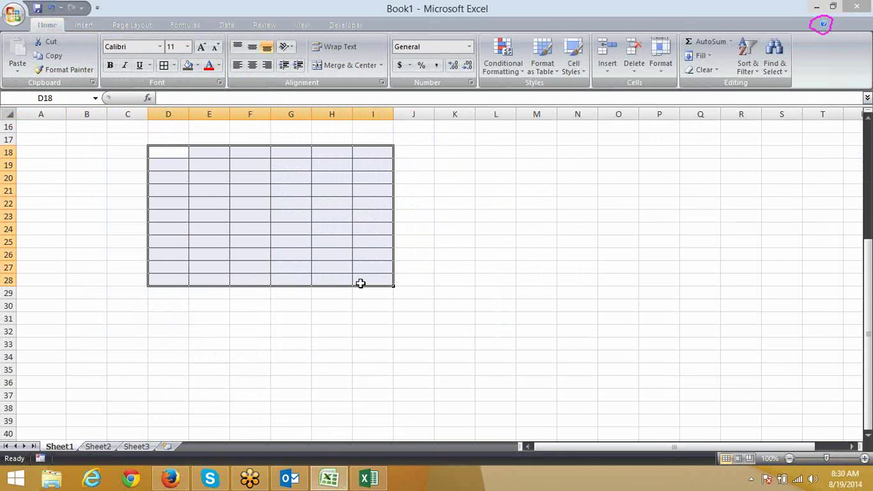
Select the range F31:I39 and show the keyboard key tips for the Insert and Page Layout commands.
scroll(360, 283, "down", 4)
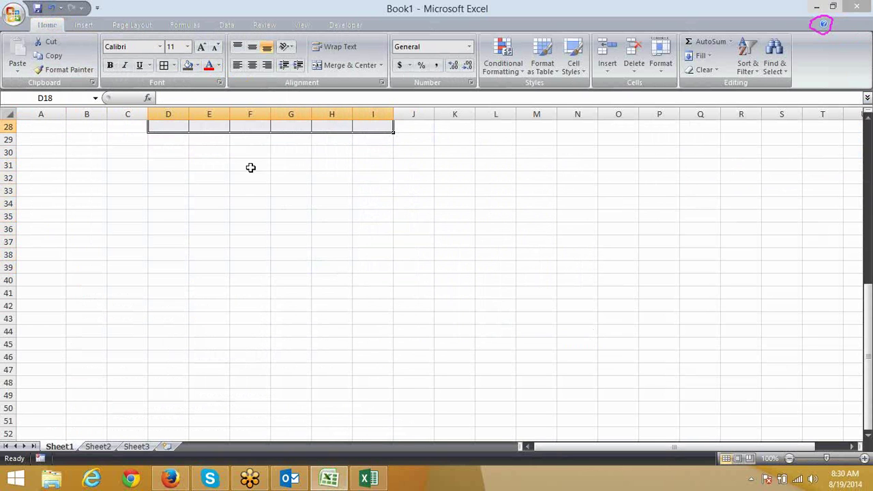
left_click_drag(239, 163, 382, 262)
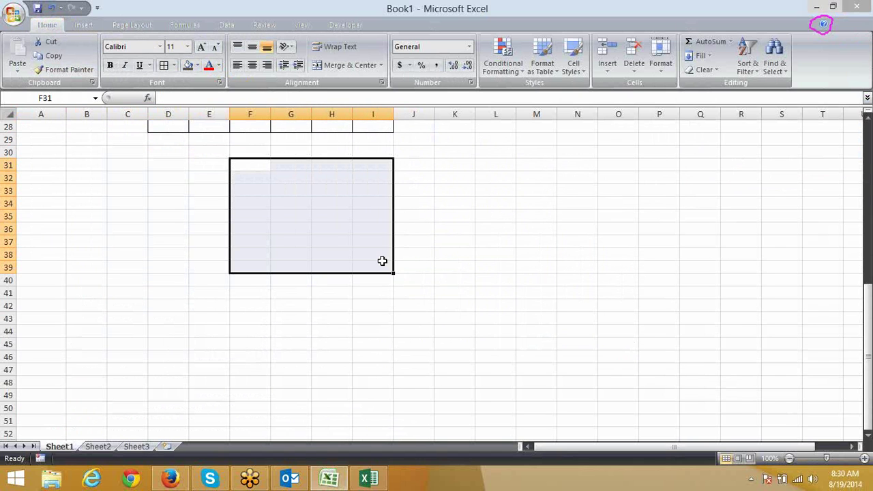
key("alt")
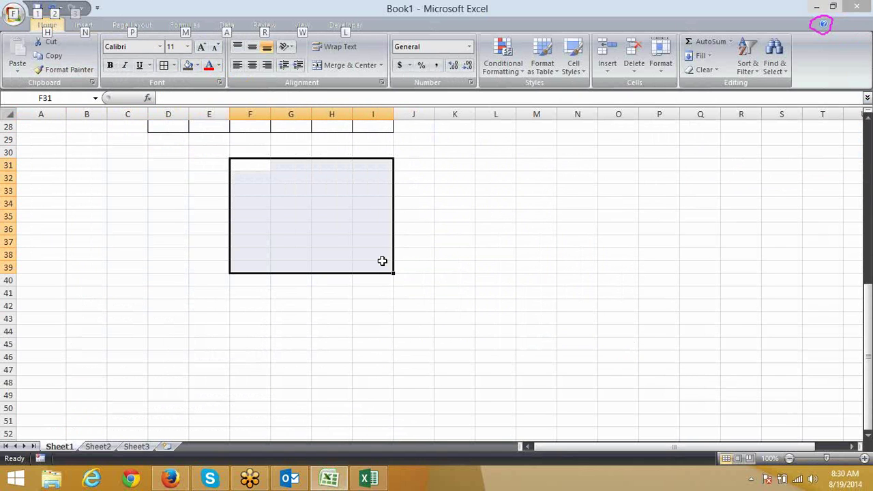
key("n")
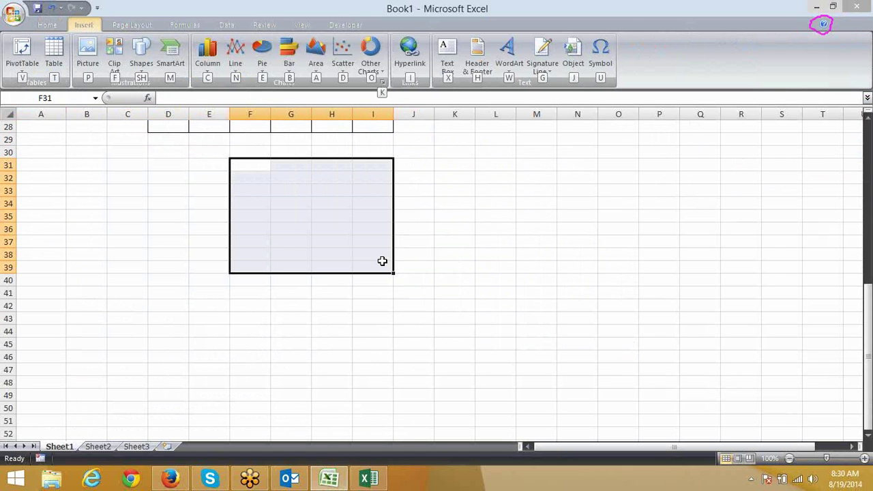
key("Escape")
key("Escape")
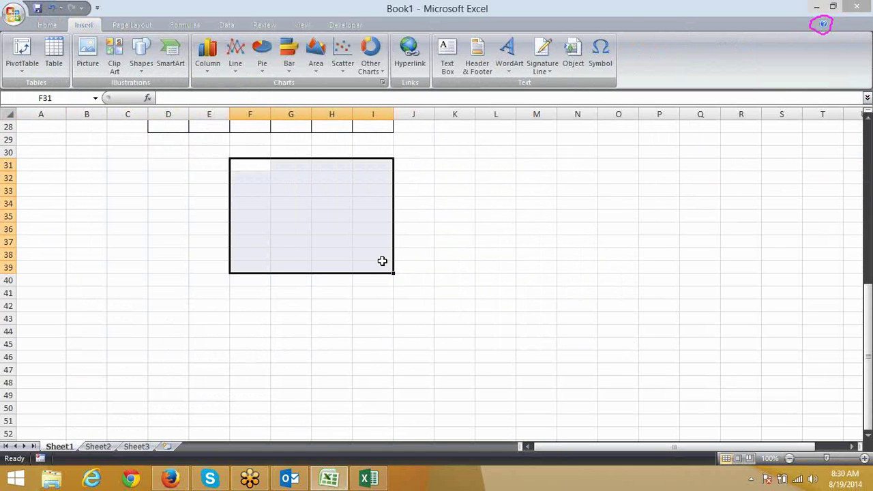
key("alt")
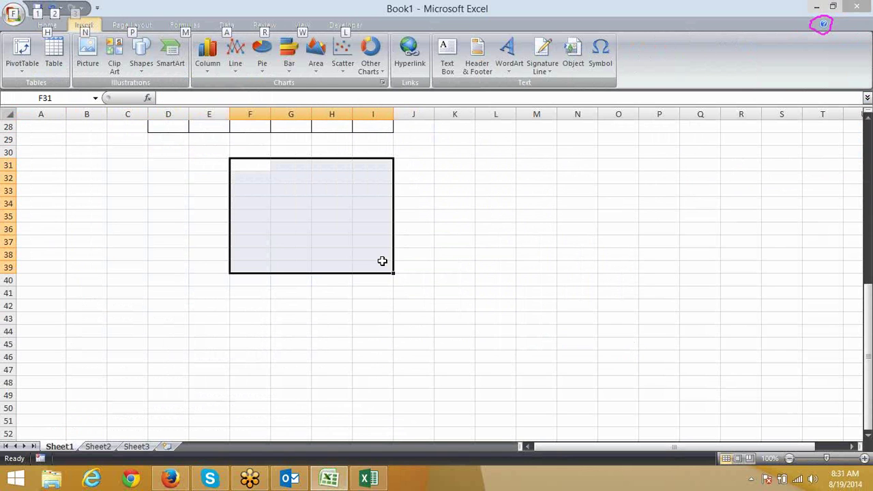
key("p")
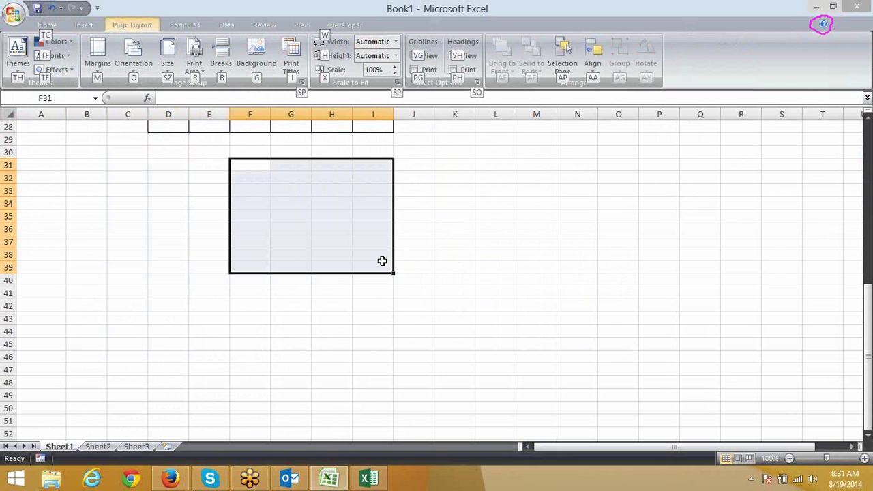
key("Escape")
key("Escape")
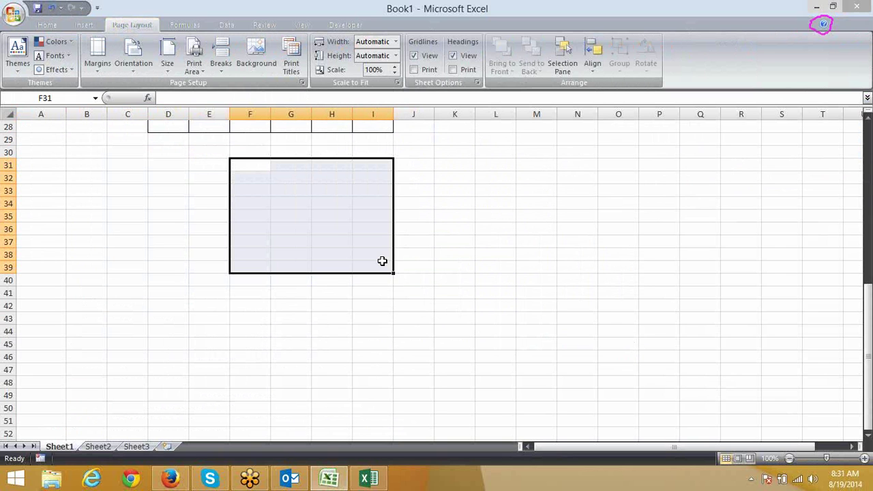
Set the font of the selected range F31:I39 to Arial through the ribbon key tips.
key("alt")
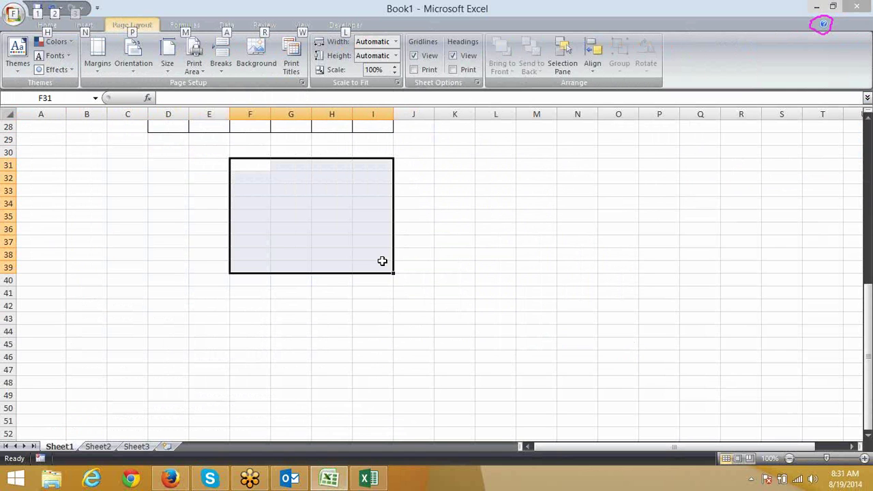
key("h")
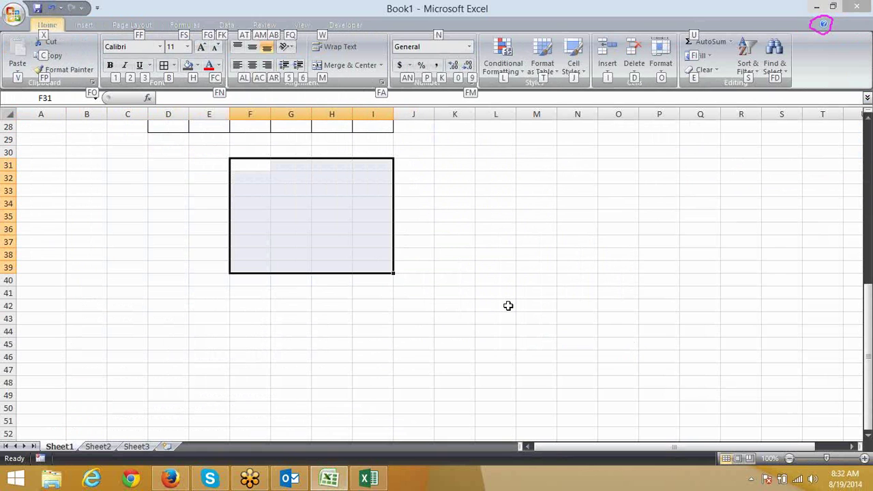
key("f")
key("f")
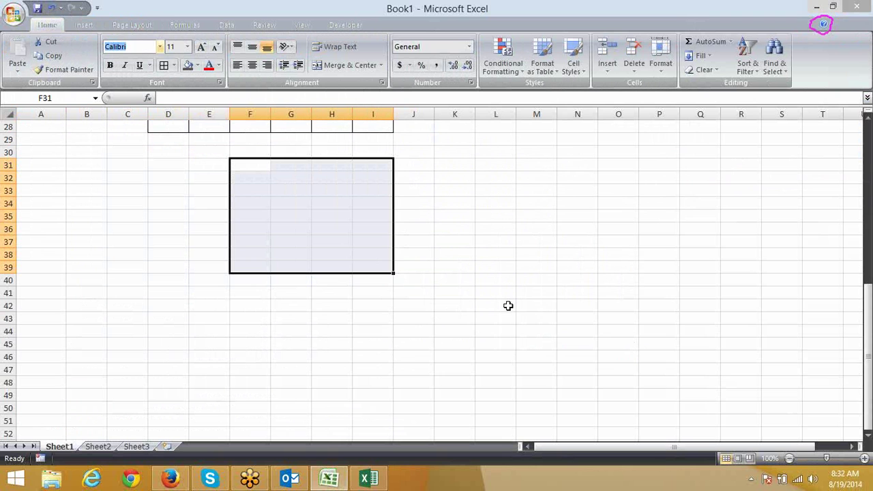
type("Ar")
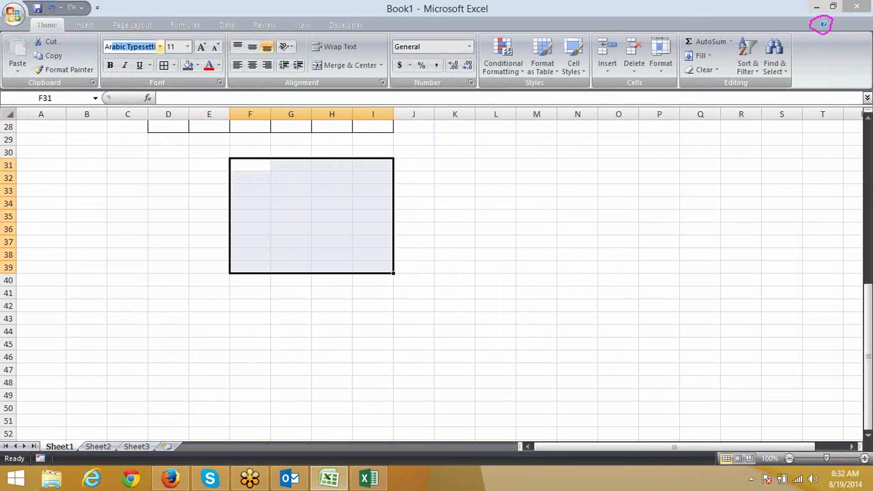
type("ial")
key("Return")
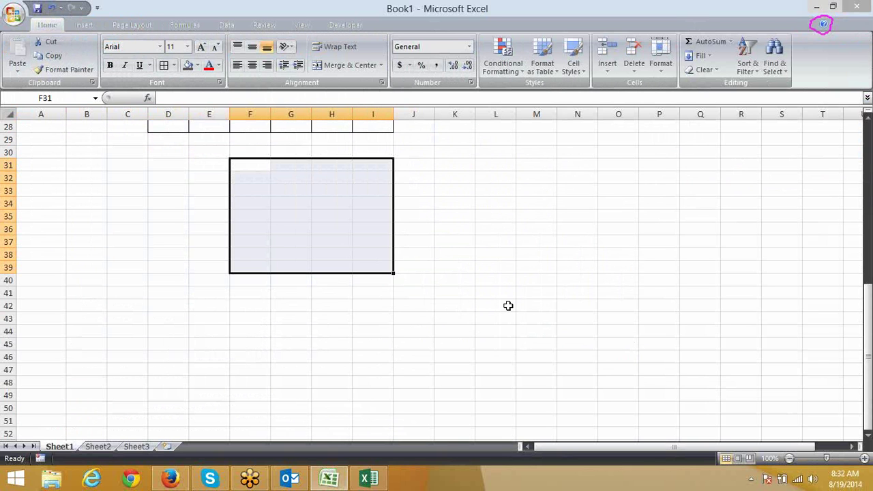
Enter a person's first name in cell C31 and keep that cell selected.
type("cbc")
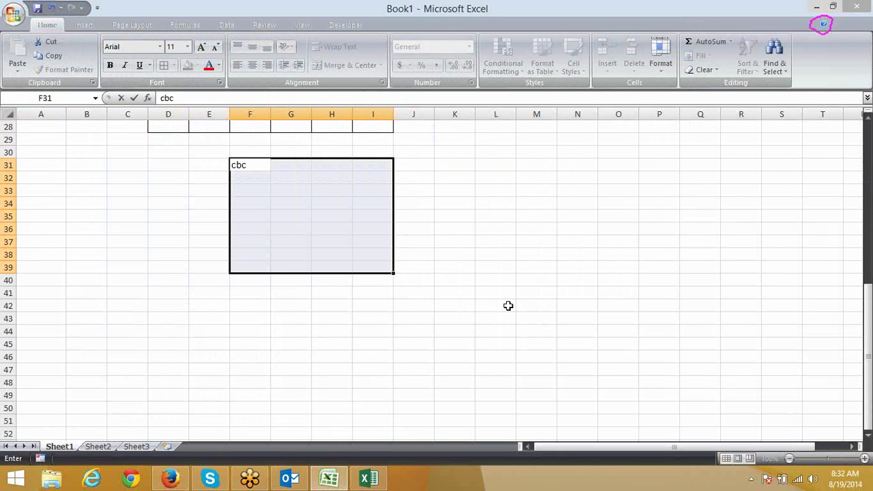
key("Escape")
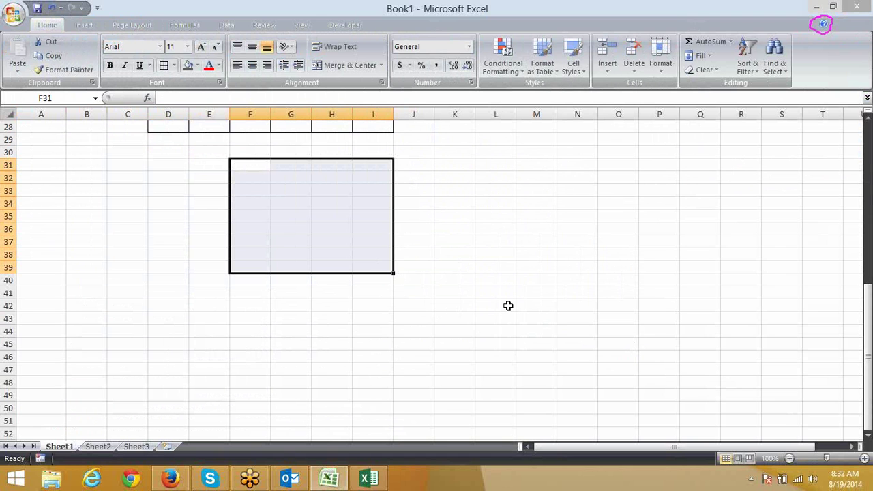
key("Left")
key("Left")
key("Left")
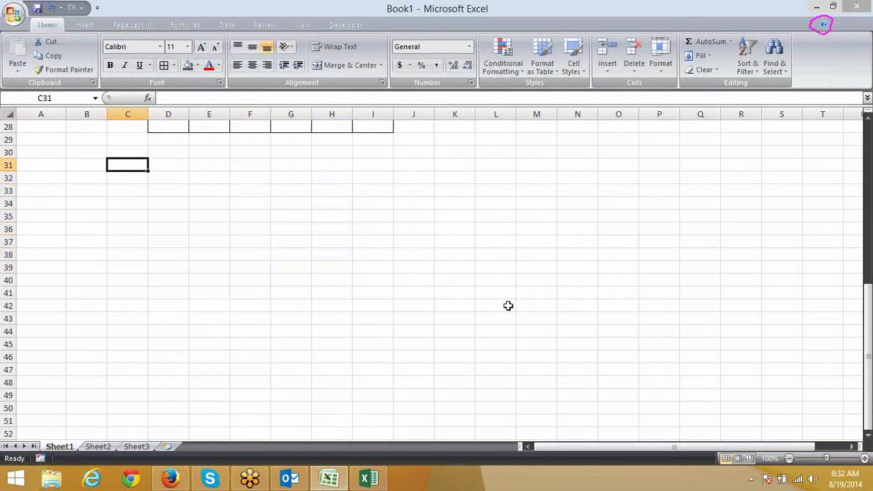
type("Sujeet")
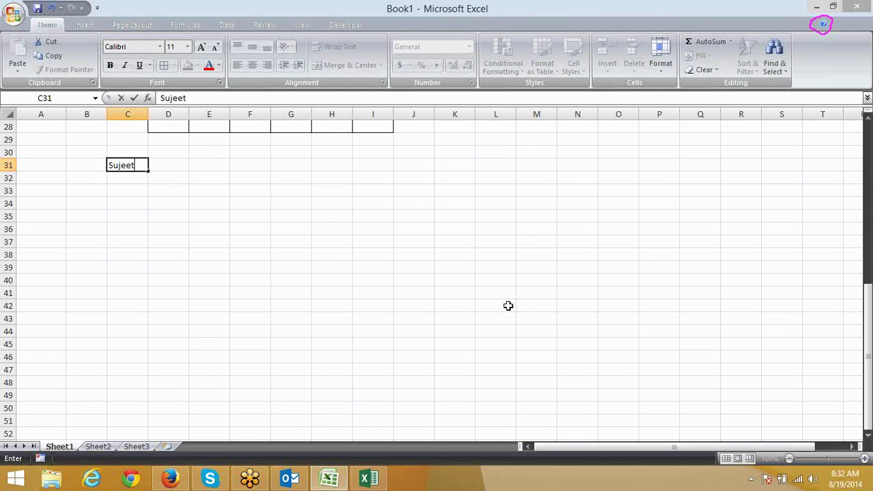
key("Return")
key("Up")
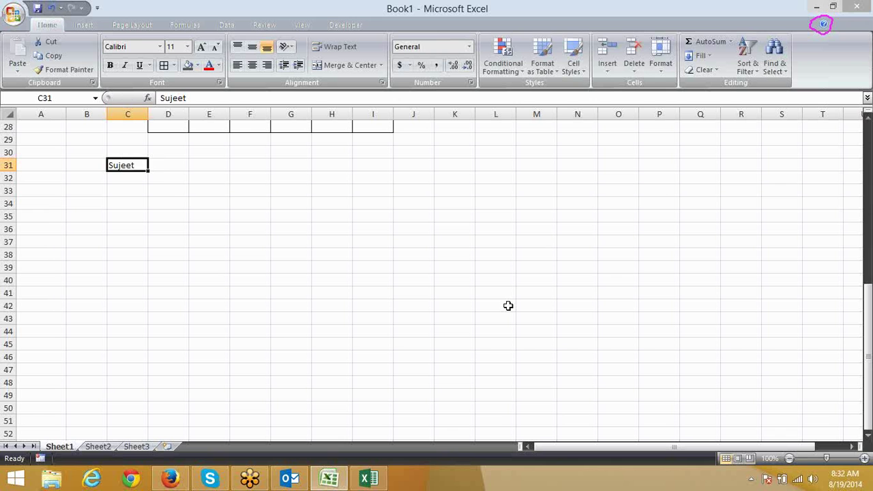
Set the font of cell C31 to Arial Black through the ribbon key tips.
key("alt")
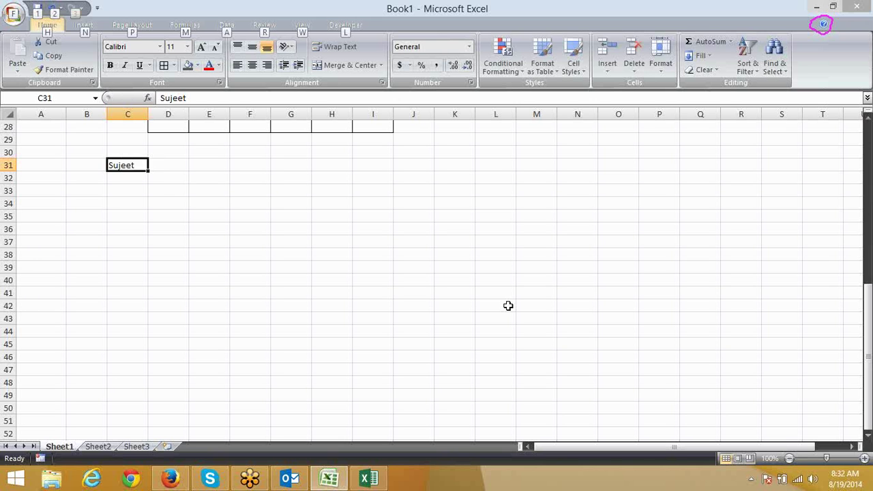
key("h")
key("f")
key("f")
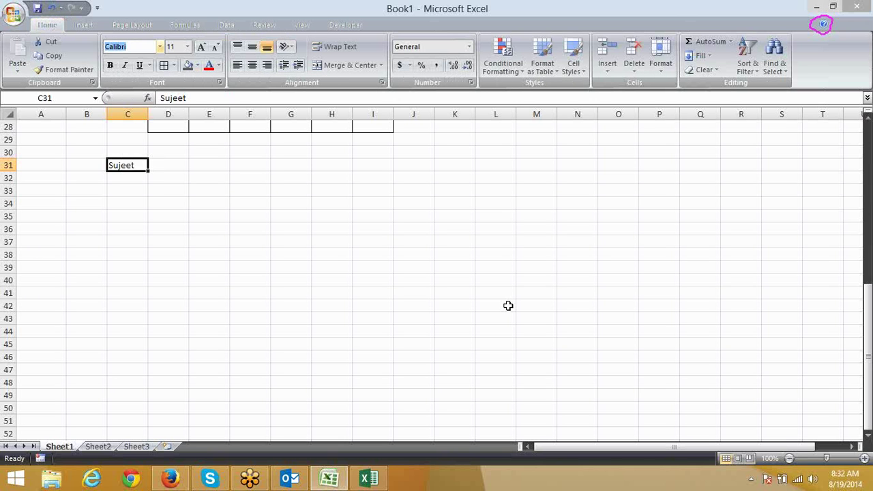
type("ar")
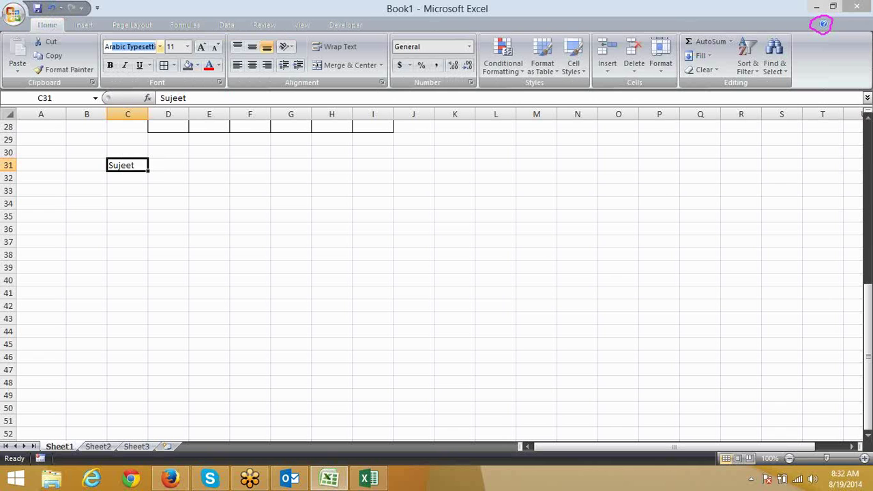
type("ial")
key("alt+Down")
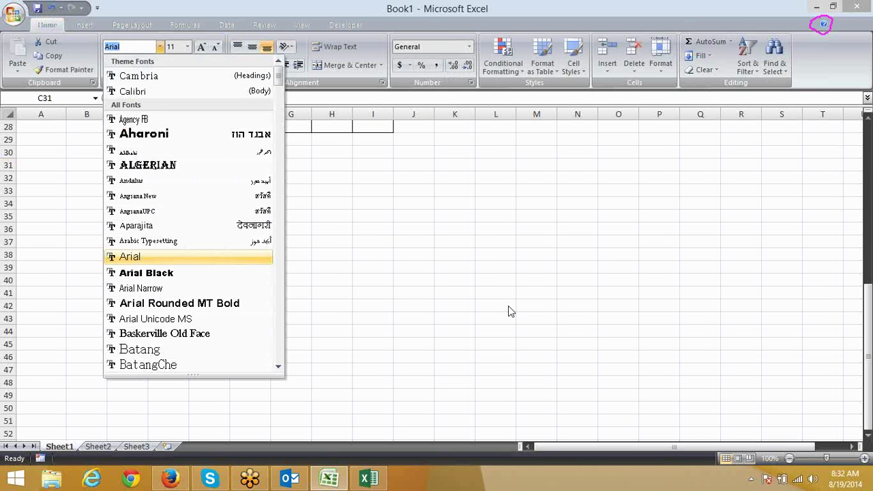
key("Down")
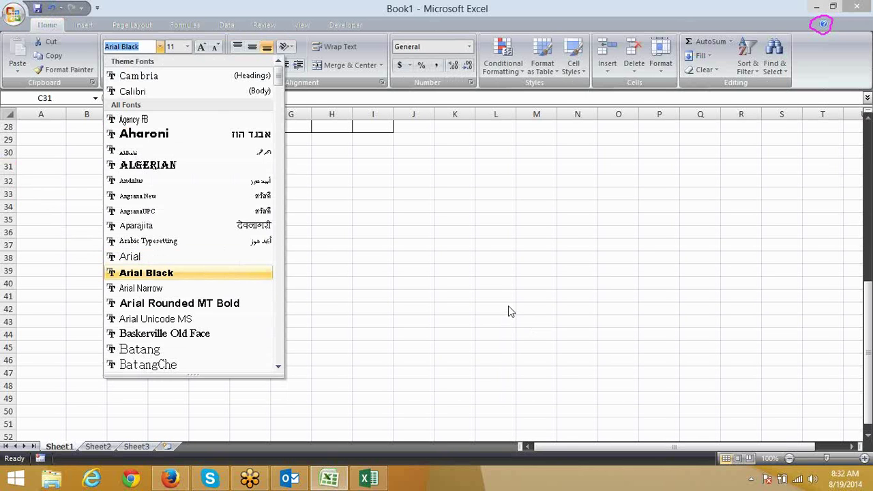
key("Return")
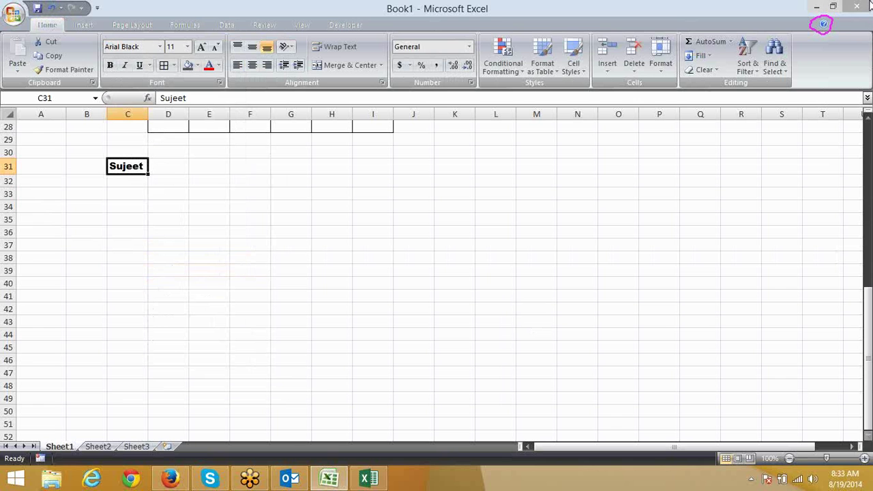
mouse_move(869, 35)
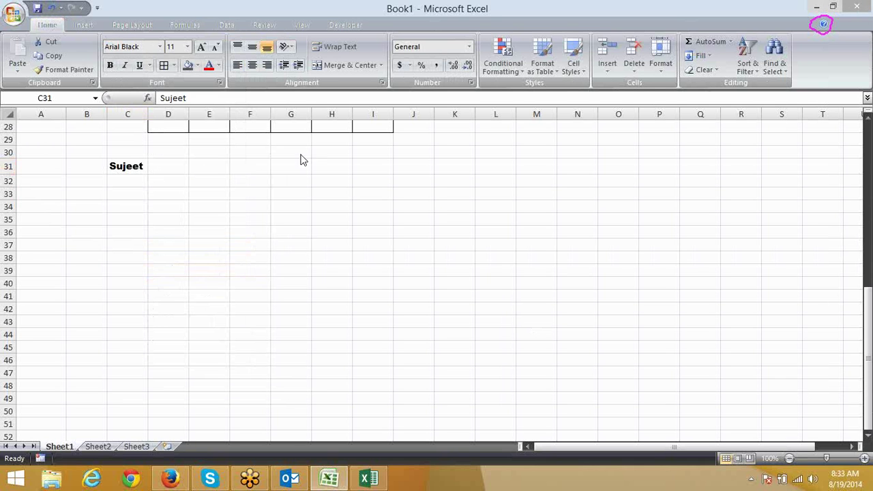
left_click(140, 234)
scroll(140, 235, "down", 4)
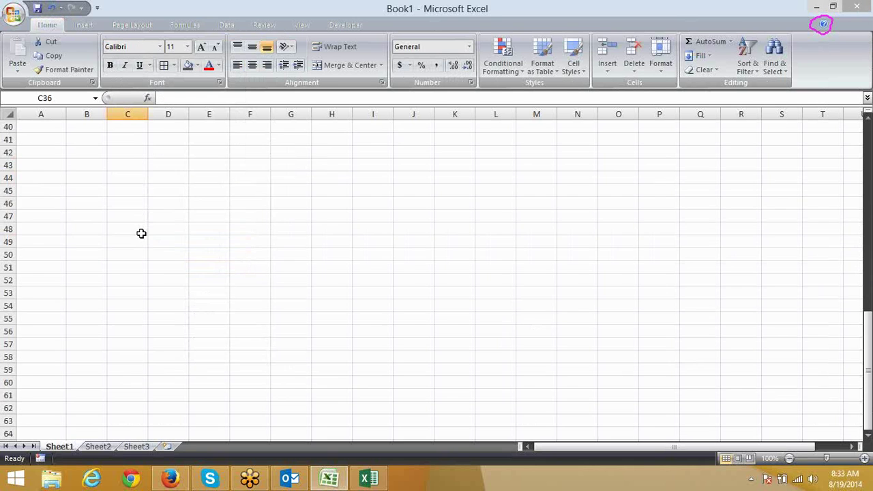
scroll(141, 233, "up", 1)
scroll(154, 226, "down", 1)
scroll(154, 226, "up", 3)
scroll(168, 217, "down", 1)
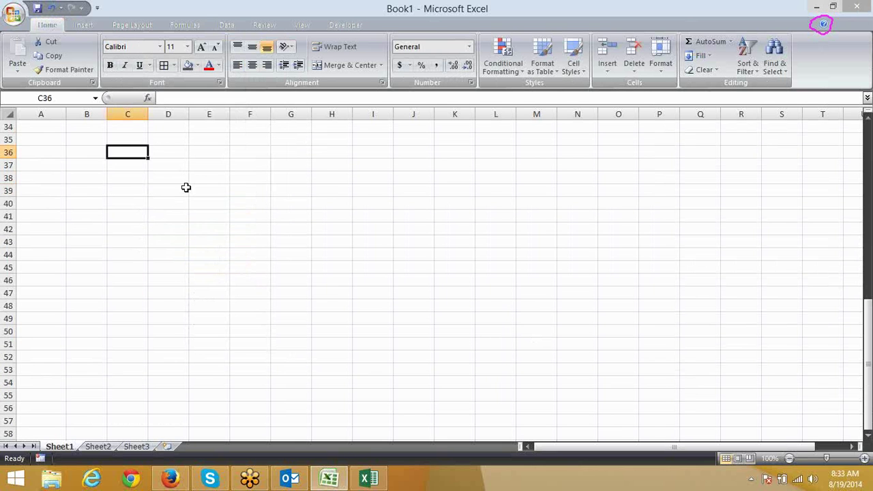
Show the shortcut menus of the empty cells E36 and D36, and close them without choosing a command.
left_click(217, 164)
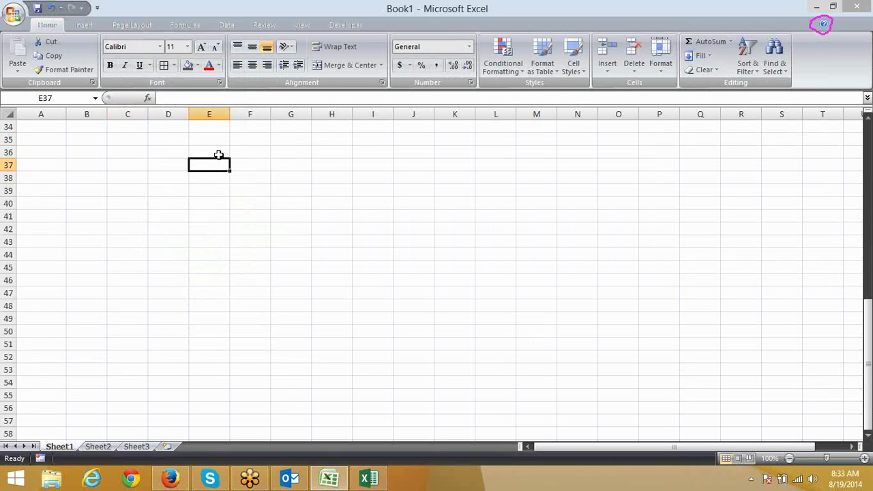
right_click(219, 157)
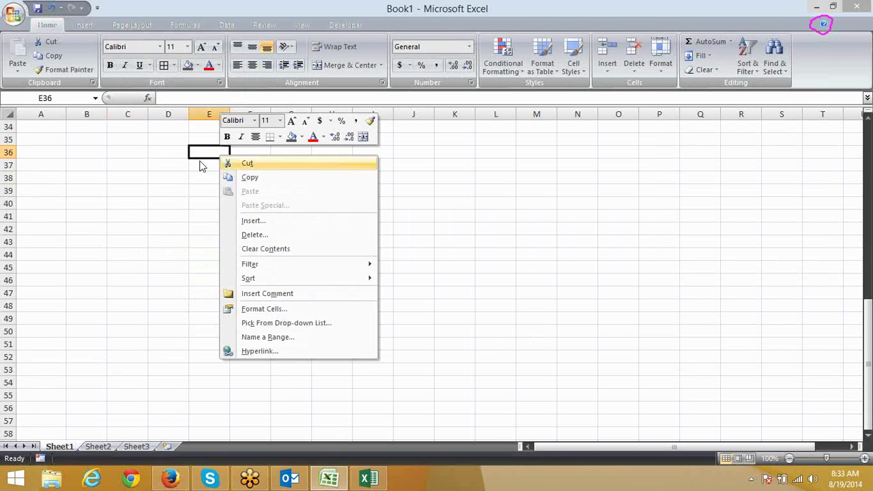
left_click(176, 148)
left_click(172, 150)
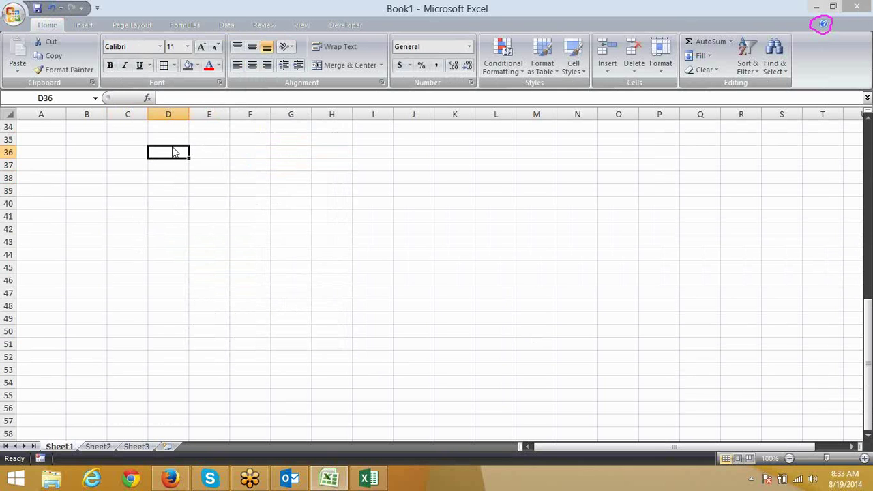
right_click(174, 150)
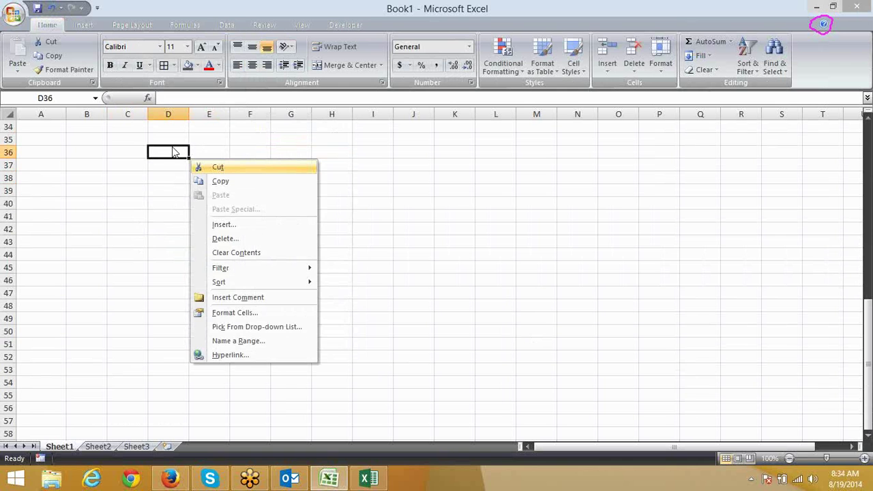
left_click(174, 151)
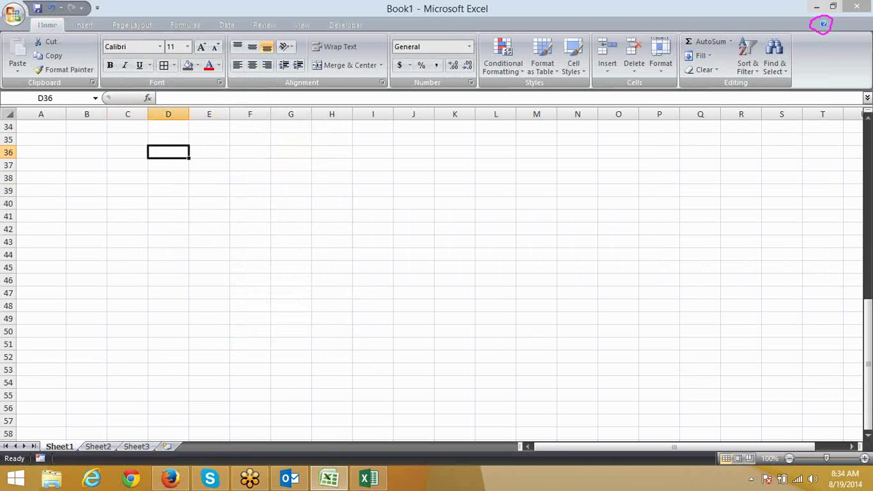
Show the shortcut menu of cell E39 and view the Format Cells dialog, opened directly and from the shortcut menu.
mouse_move(171, 479)
left_click(205, 190)
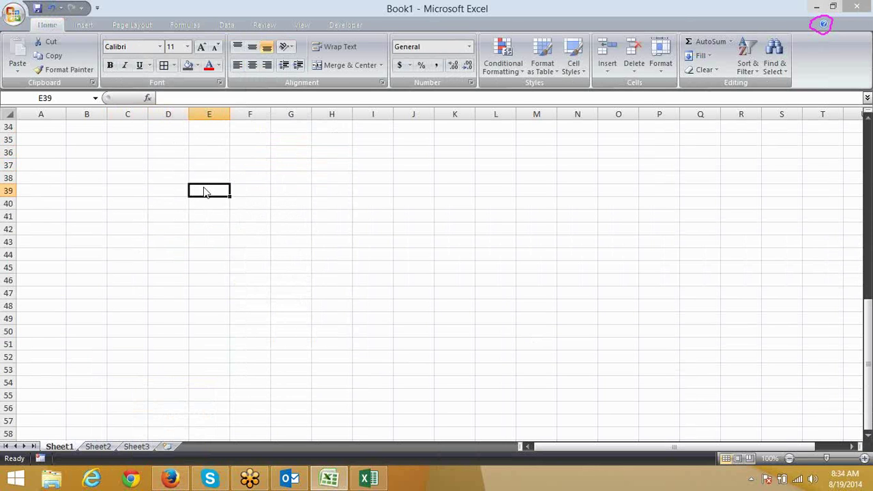
right_click(205, 191)
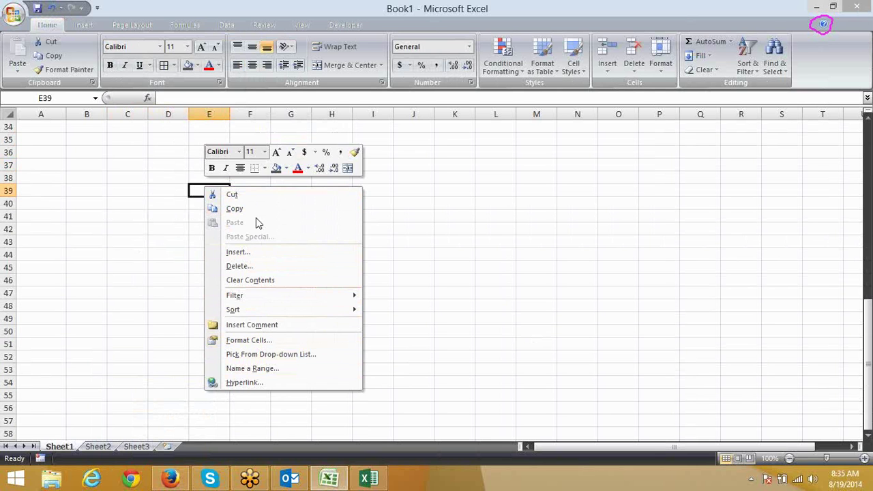
key("ctrl+1")
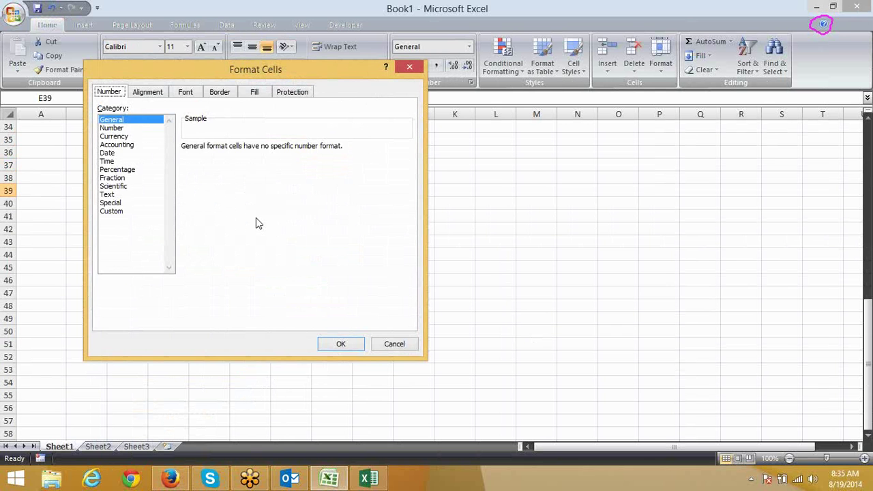
key("Escape")
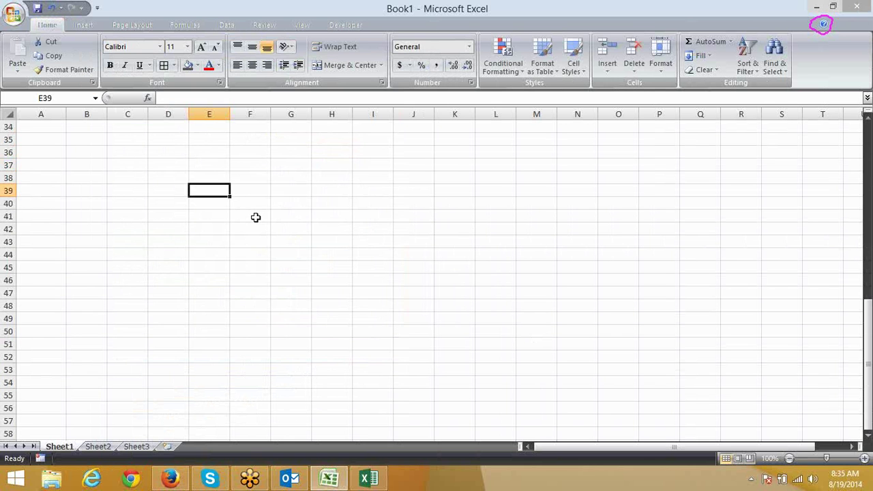
key("shift+F10")
key("f")
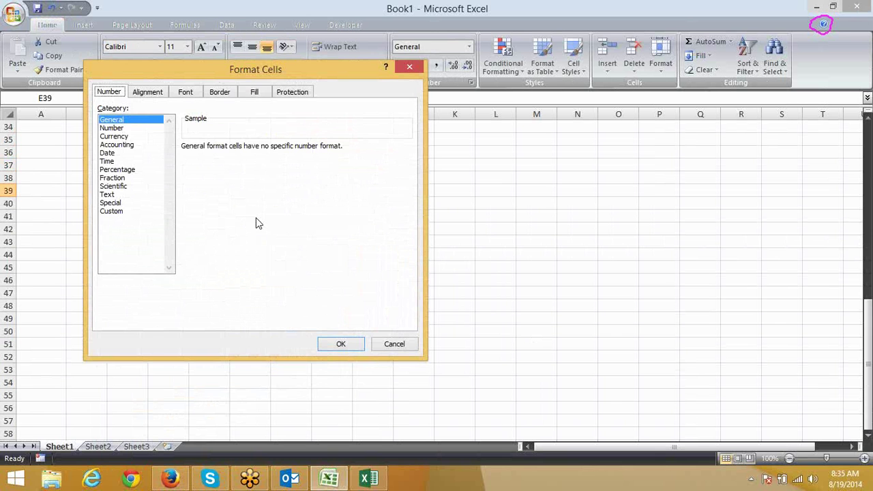
key("Escape")
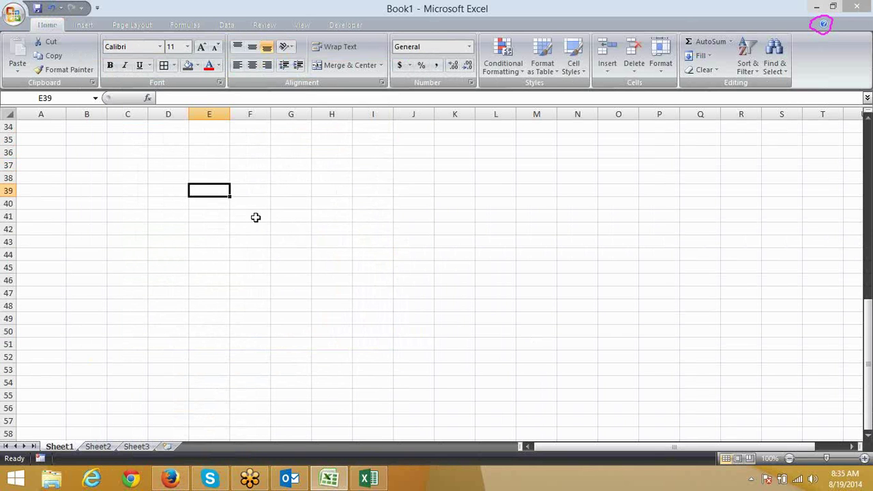
Open Format Cells for E39 and go through the number categories to Date, highlighting the 3/14 date type.
key("ctrl+1")
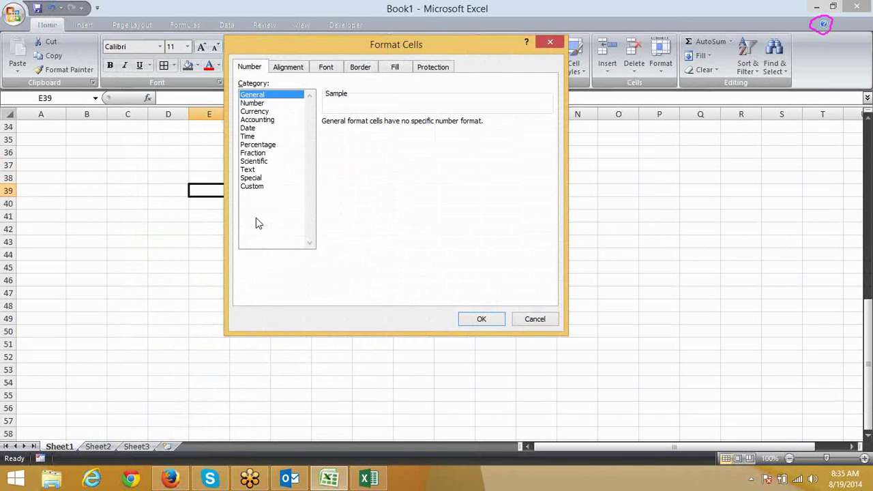
key("Down")
key("Down")
key("Down")
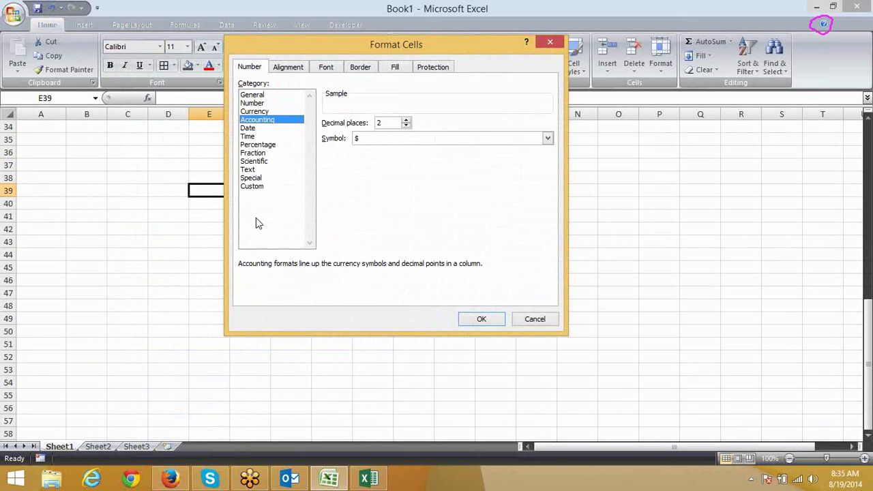
key("Down")
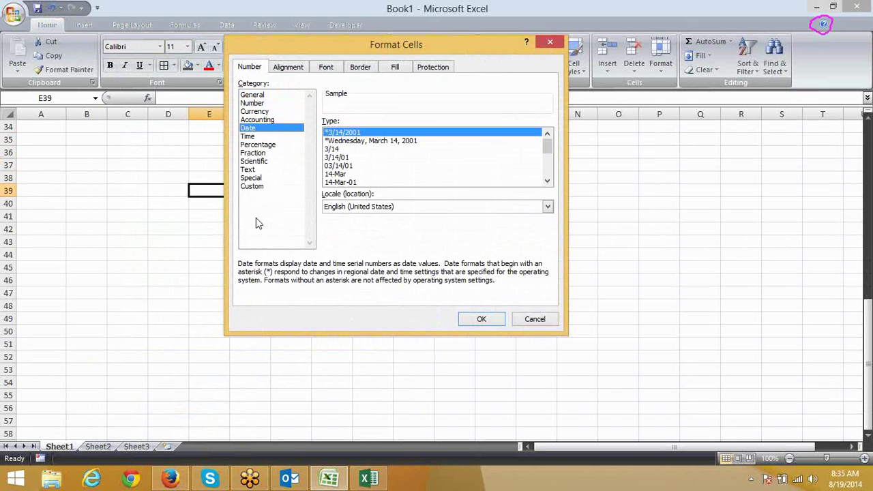
key("Down")
key("Down")
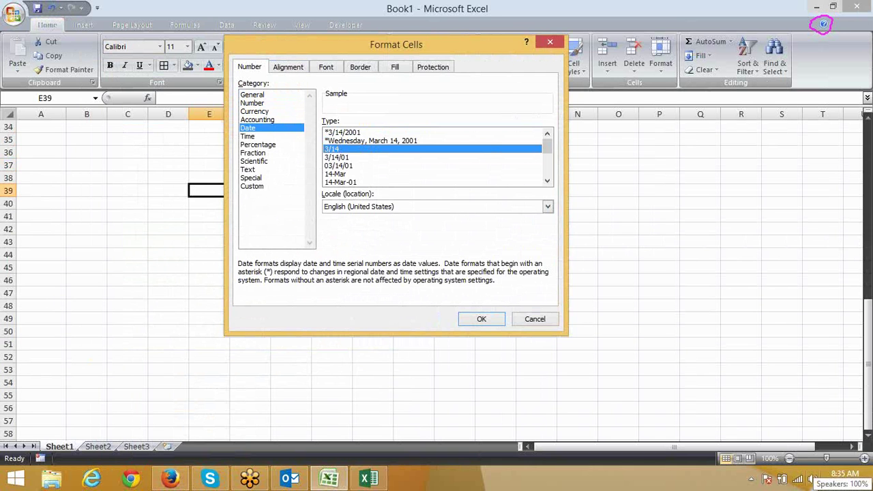
Examine the Alignment settings in Format Cells, moving through the options to Merge cells.
key("ctrl+Tab")
key("Tab")
key("Tab")
key("Tab")
key("Tab")
key("Tab")
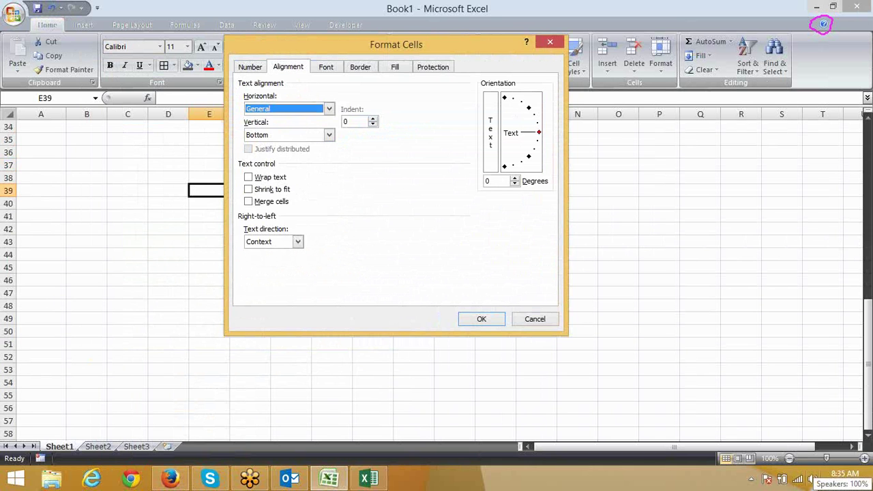
key("Tab")
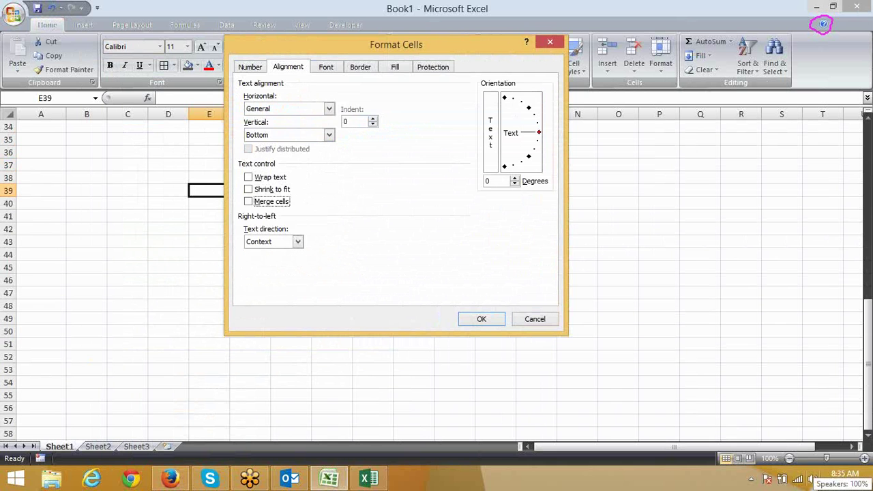
View the Font, Border and Fill settings in the Format Cells dialog in turn.
key("ctrl+Tab")
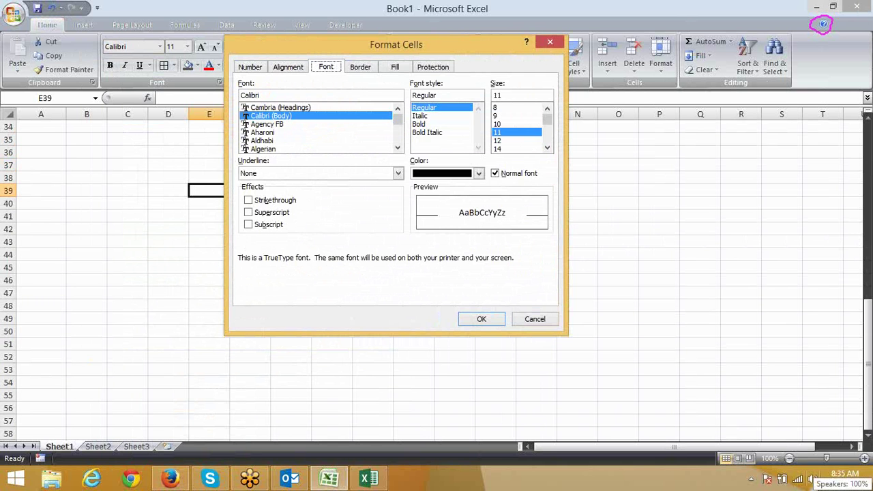
key("ctrl+Tab")
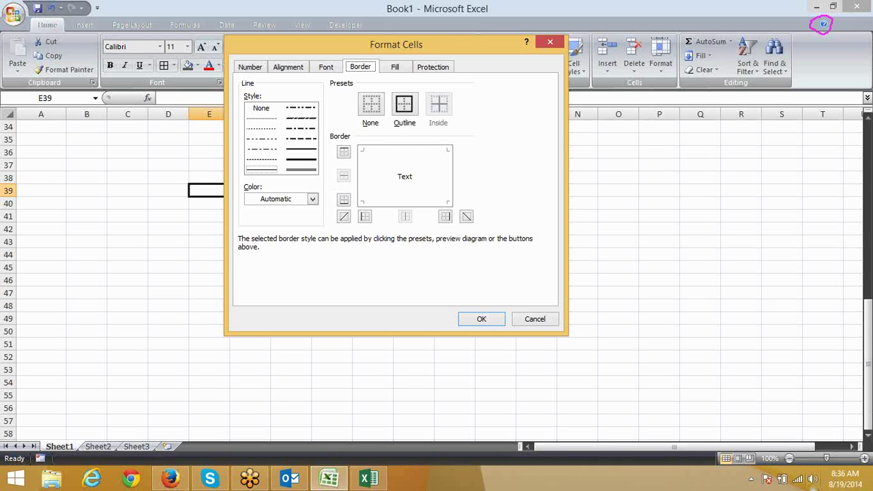
key("ctrl+Tab")
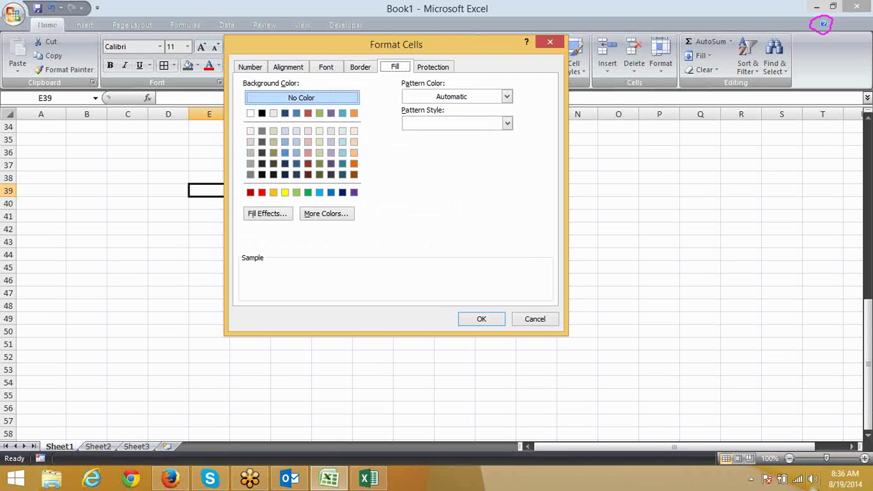
Go back and forth through the Format Cells pages from Fill to Alignment, finishing on the Alignment settings.
key("ctrl+shift+Tab")
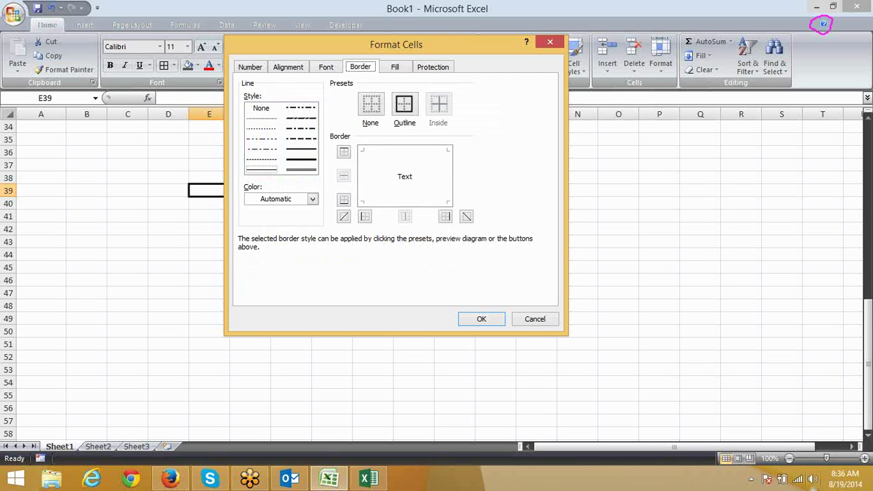
key("ctrl+shift+Tab")
key("ctrl+shift+Tab")
key("ctrl+Tab")
key("ctrl+Tab")
key("ctrl+Tab")
key("ctrl+shift+Tab")
key("ctrl+shift+Tab")
key("ctrl+shift+Tab")
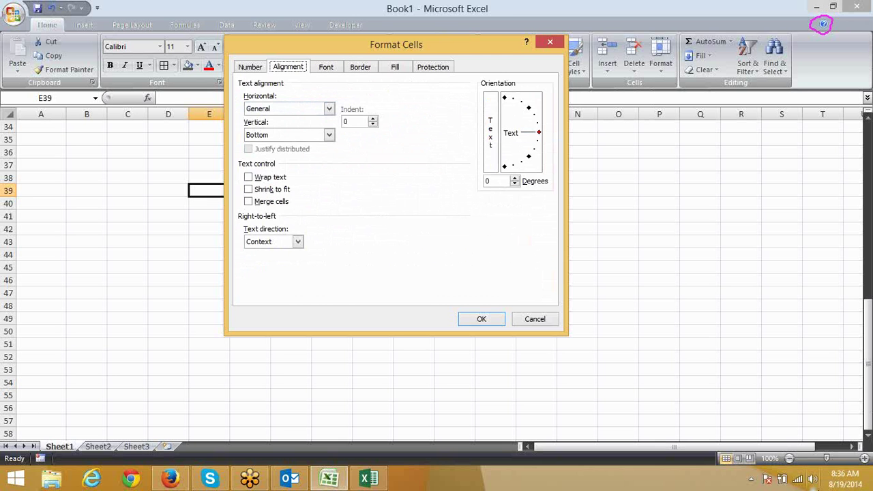
key("ctrl+Tab")
key("ctrl+Tab")
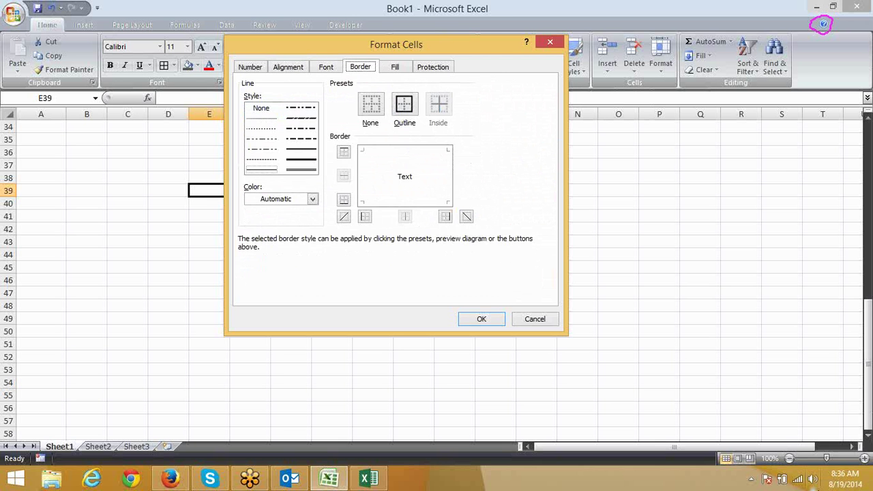
key("ctrl+shift+Tab")
key("ctrl+shift+Tab")
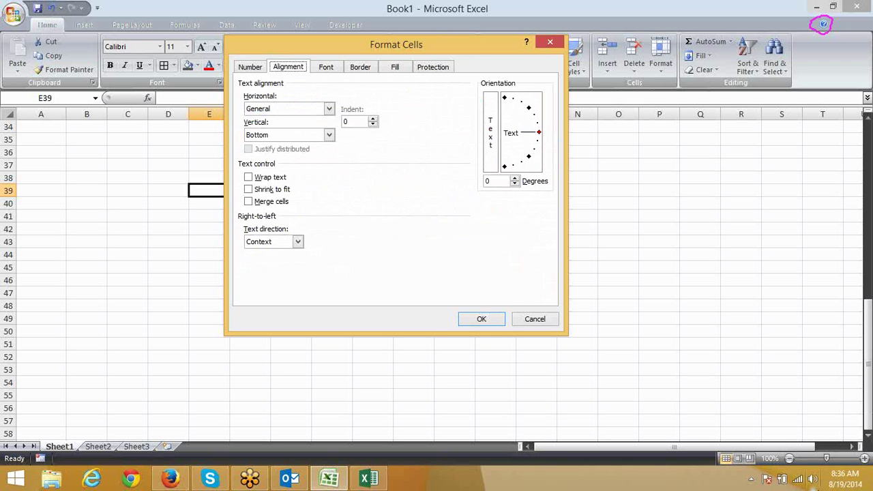
Toggle the Wrap text and Merge cells options on and off in the Alignment settings, and accept the Format Cells dialog.
key("Tab")
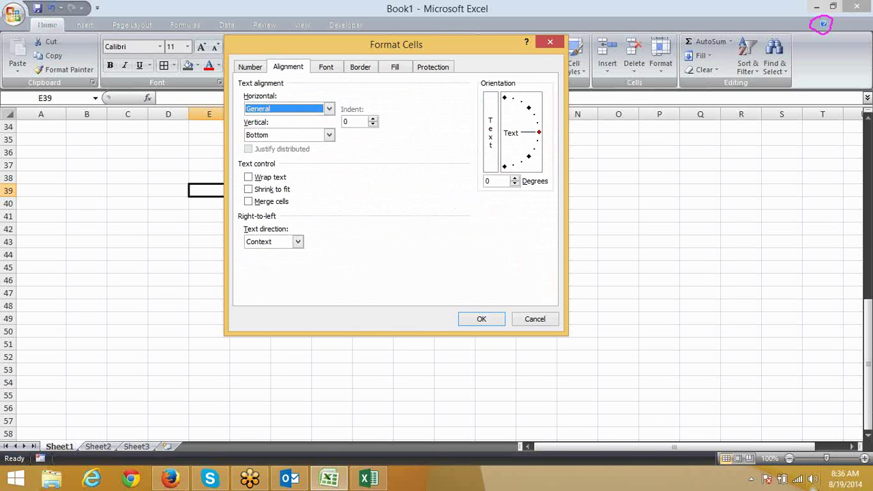
key("Tab")
key("Tab")
key("Tab")
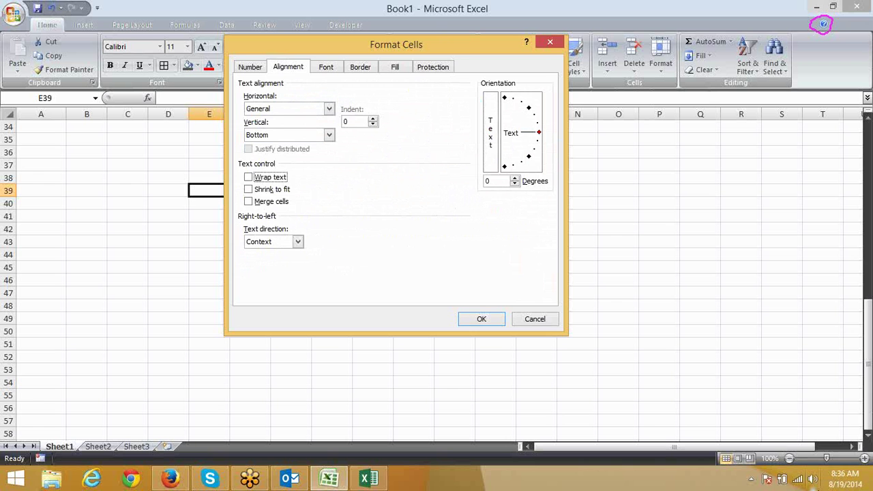
key("space")
key("space")
key("space")
key("space")
key("alt+m")
key("alt+m")
key("Return")
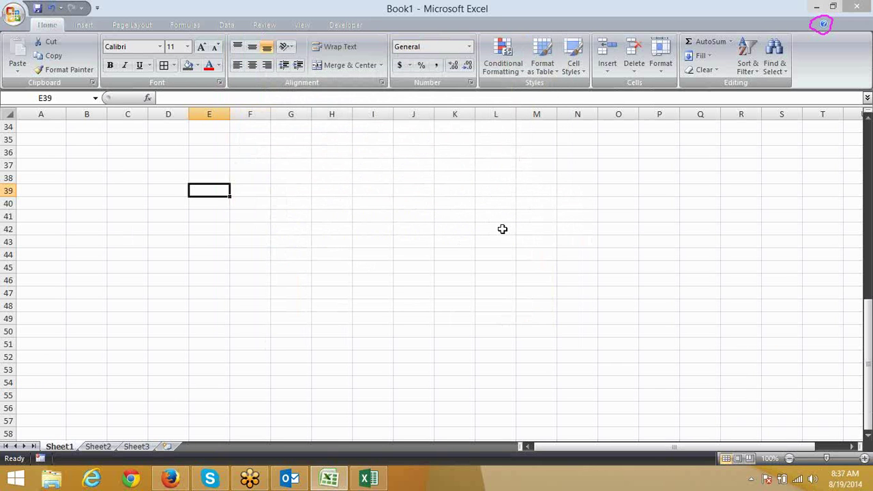
Jump from column E's lower rows to cell E1 and move the active cell along row 1 to N1.
key("Return")
key("Up")
key("Up")
key("Up")
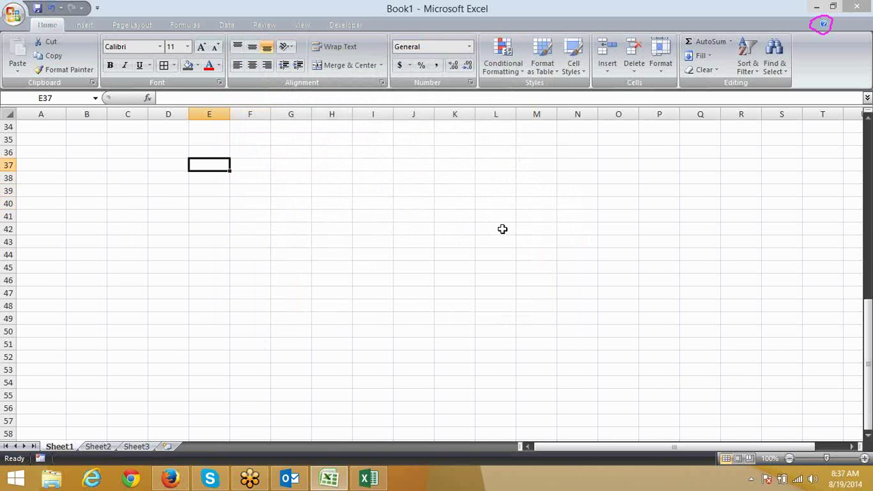
key("ctrl+Up")
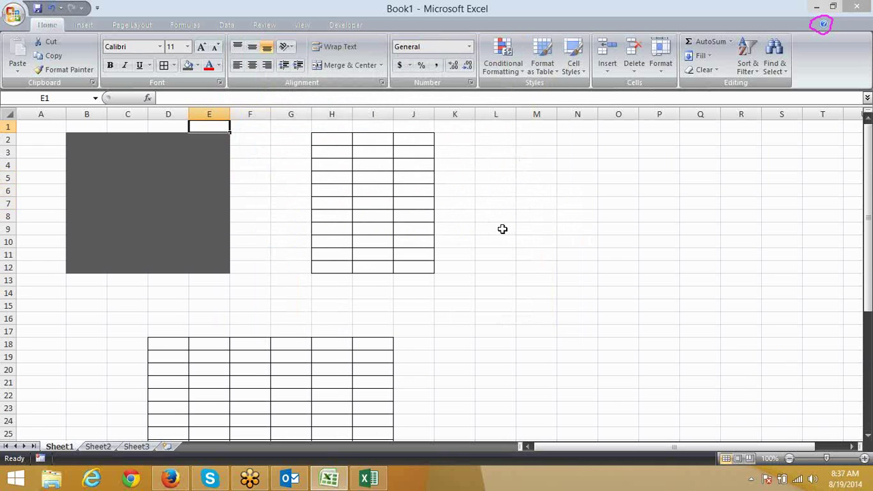
key("Right")
key("Right")
key("Right")
key("Right")
key("Right")
key("Right")
key("Right")
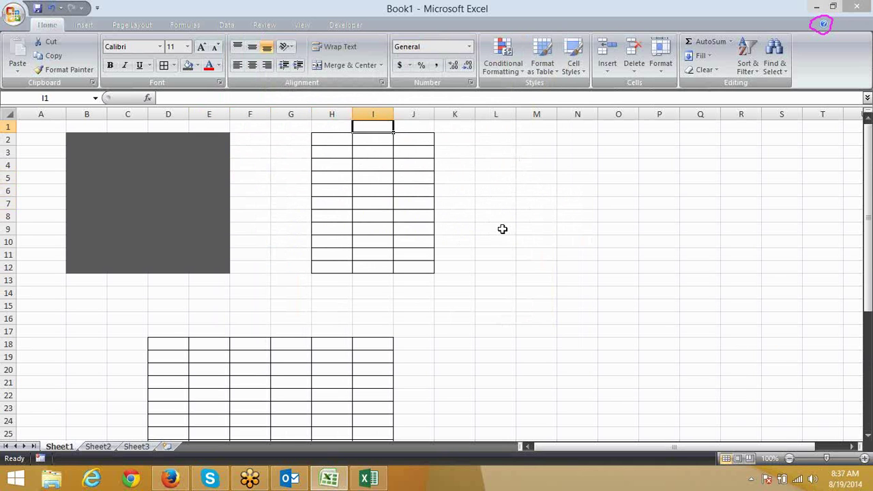
key("Right")
key("Right")
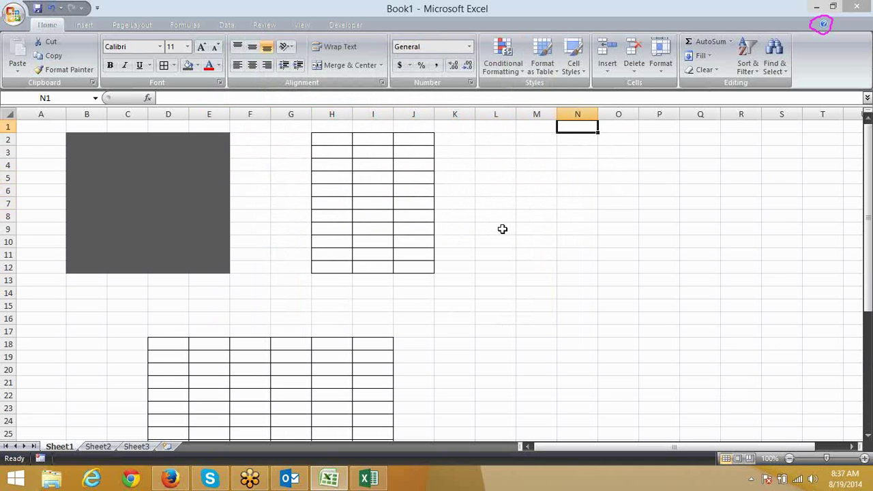
key("Left")
key("Right")
key("Left")
key("Down")
key("Up")
key("Right")
key("Down")
key("Down")
key("Up")
key("Right")
key("Down")
key("Left")
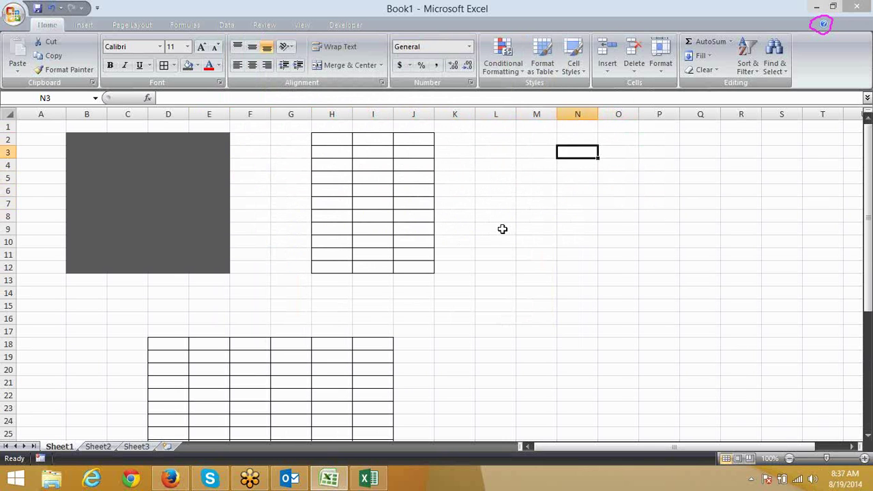
key("Left")
key("Down")
key("Down")
key("Left")
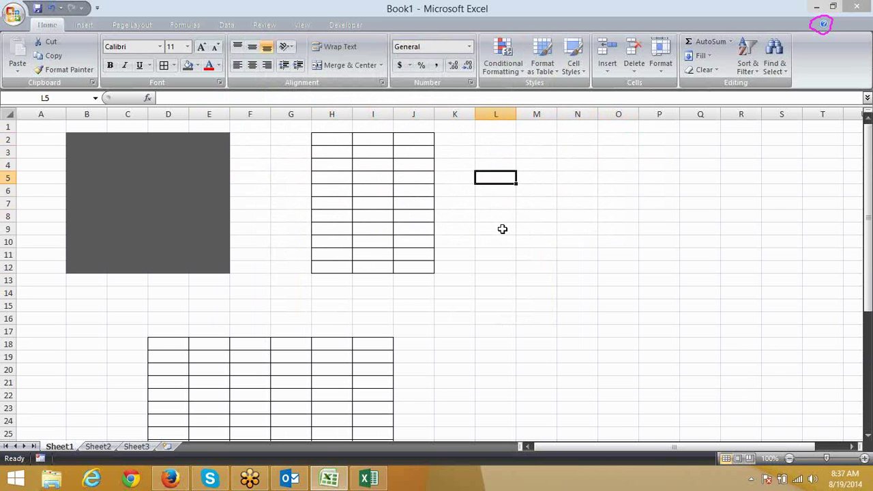
Move the active cell from L5 down to L8 and across row 8 to O8.
key("Down")
key("Down")
key("Down")
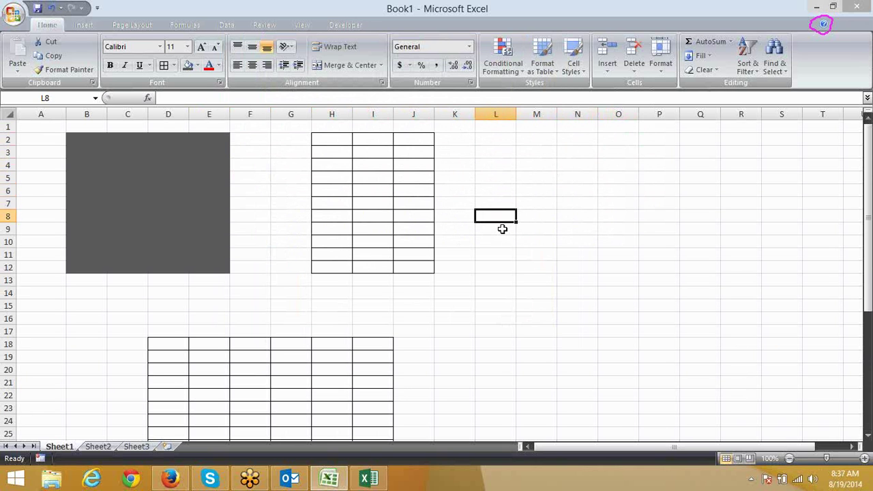
key("Right")
key("Right")
key("Right")
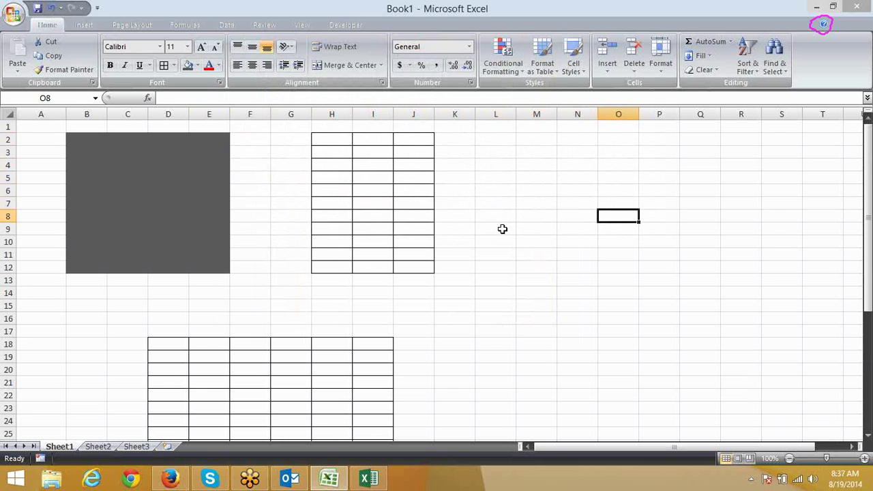
Select the empty cell D35, and move the active cell down to D38 and back up column D.
scroll(239, 263, "down", 11)
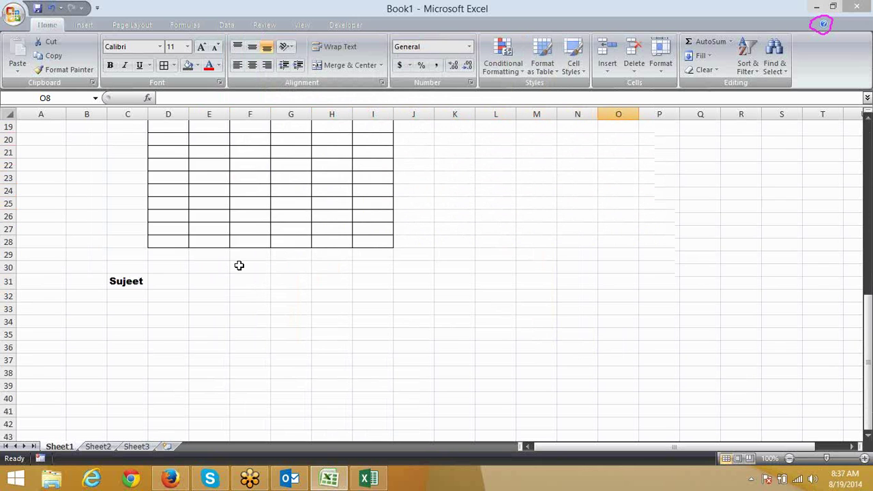
left_click(180, 141)
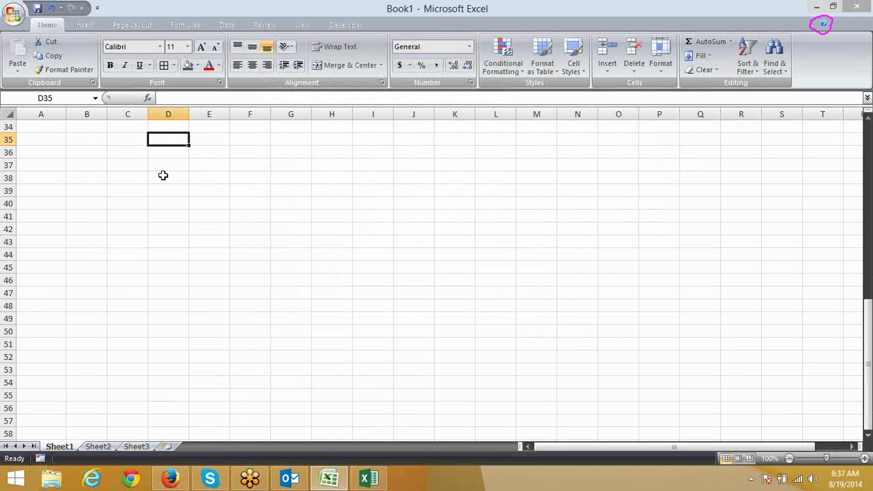
key("Down")
key("Down")
key("Down")
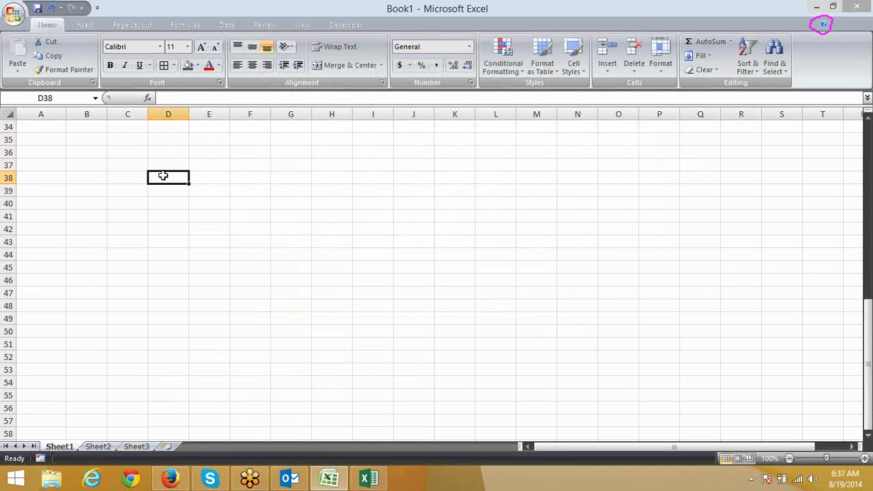
key("Up")
key("Up")
key("Up")
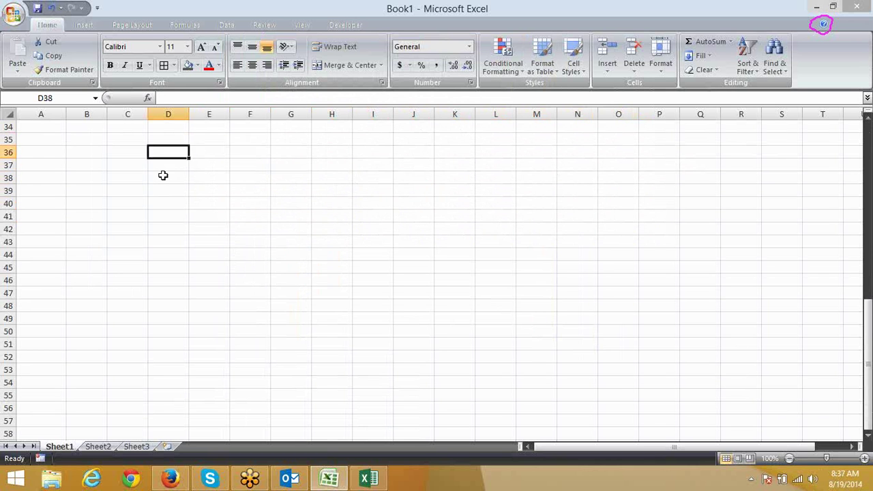
key("Down")
key("Down")
key("Down")
key("Down")
key("Down")
key("Up")
key("Up")
key("Up")
key("Up")
key("Up")
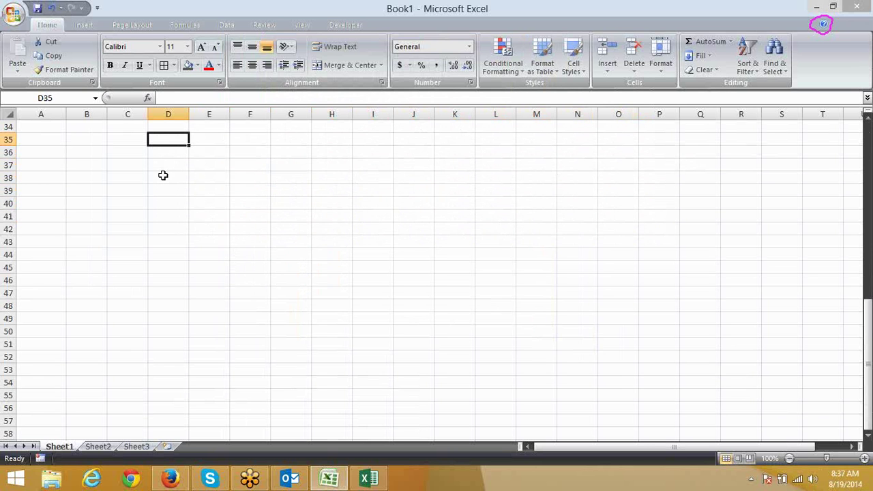
key("Up")
key("Up")
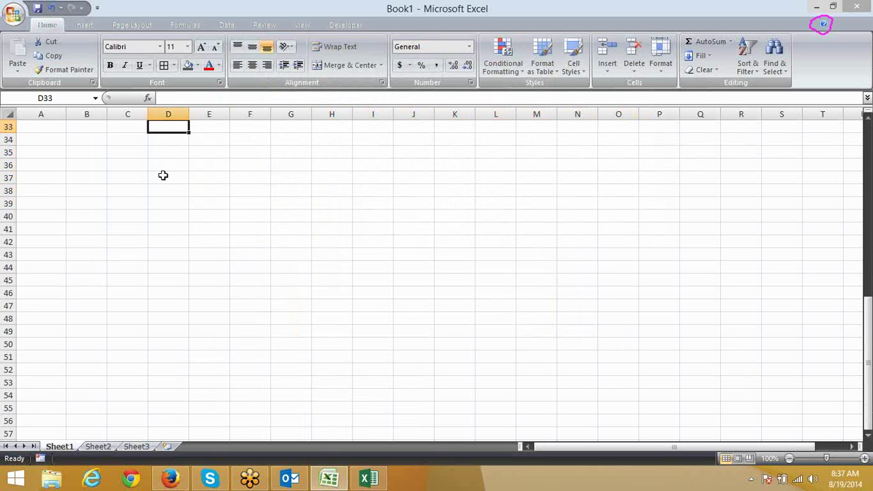
key("Down")
key("Down")
key("Down")
key("Down")
key("Down")
key("Down")
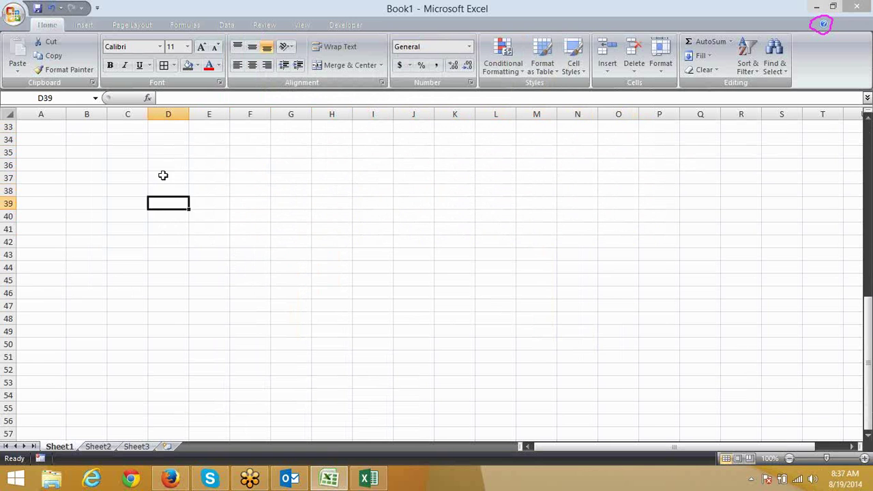
key("Up")
key("Up")
key("Up")
key("Up")
key("Down")
key("Down")
key("Down")
key("Up")
key("Up")
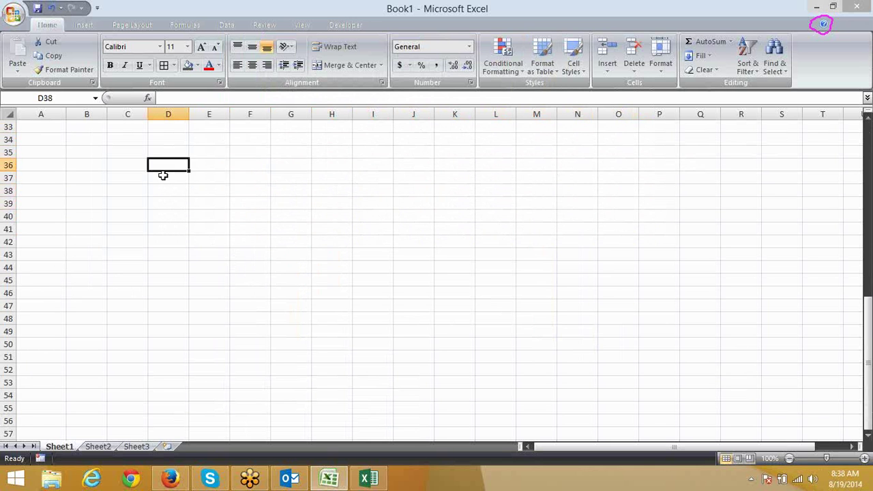
key("Up")
key("Down")
key("Down")
key("Down")
key("Up")
key("Up")
key("Up")
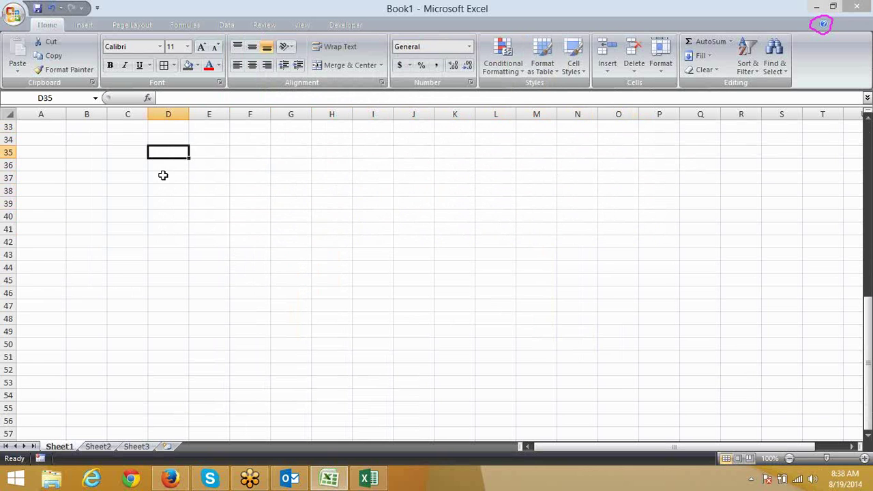
Move the active cell across to G35 and up and down column G between rows 33 and 39, ending at G36.
key("Right")
key("Right")
key("Right")
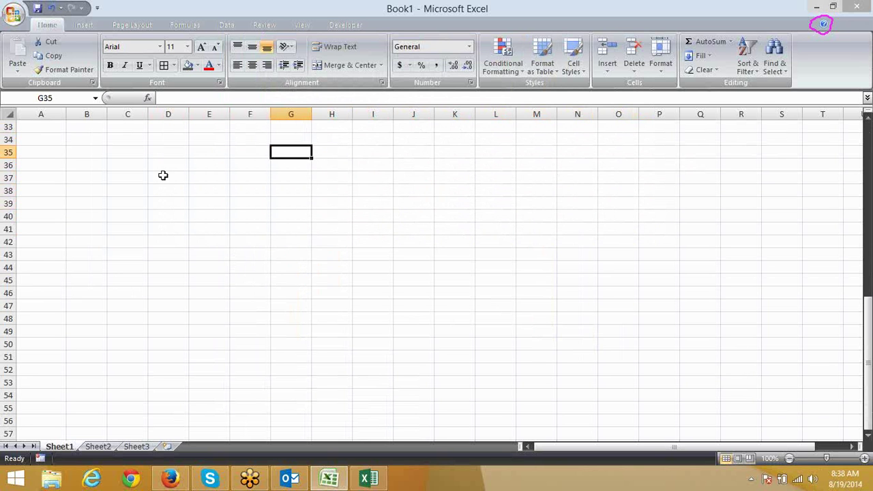
key("Up")
key("Up")
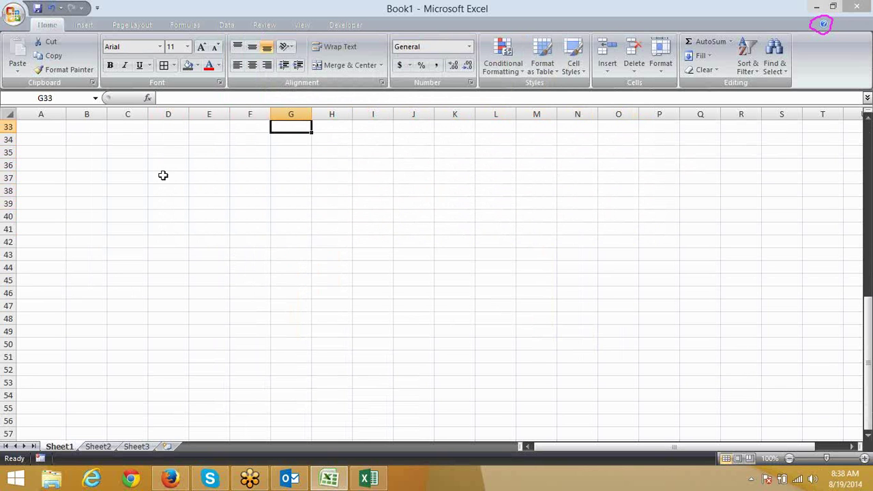
key("Down")
key("Down")
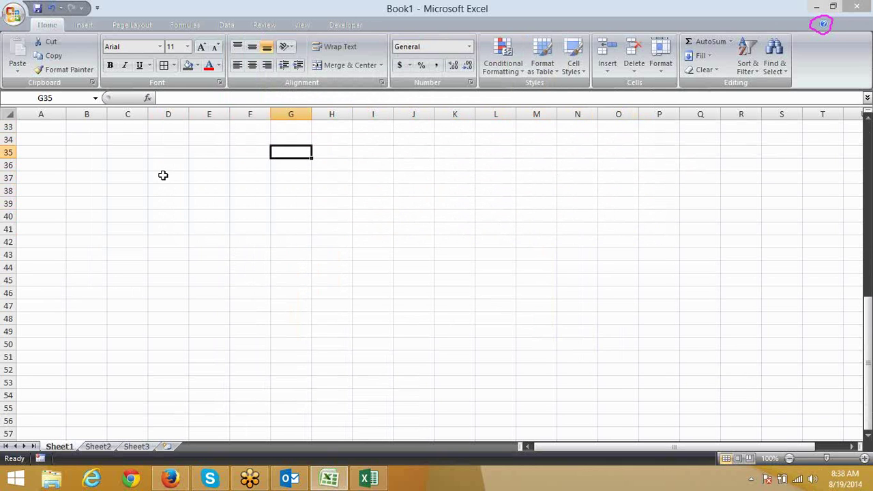
key("Down")
key("Down")
key("Down")
key("Down")
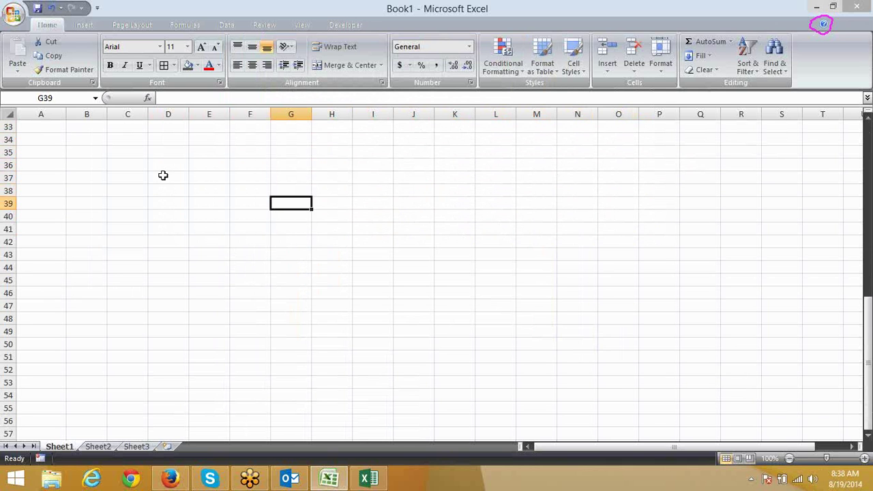
key("Up")
key("Up")
key("Up")
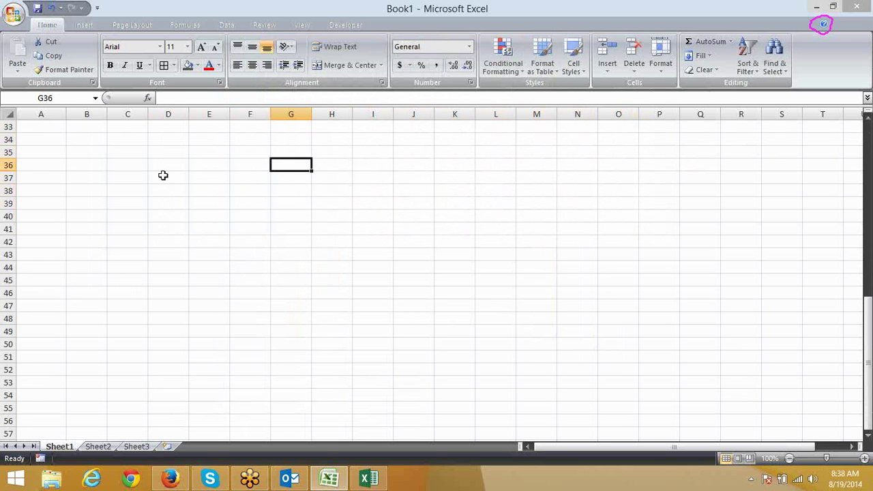
Move the active cell along row 36 to I36 and back to A36 in the first column.
key("Right")
key("Right")
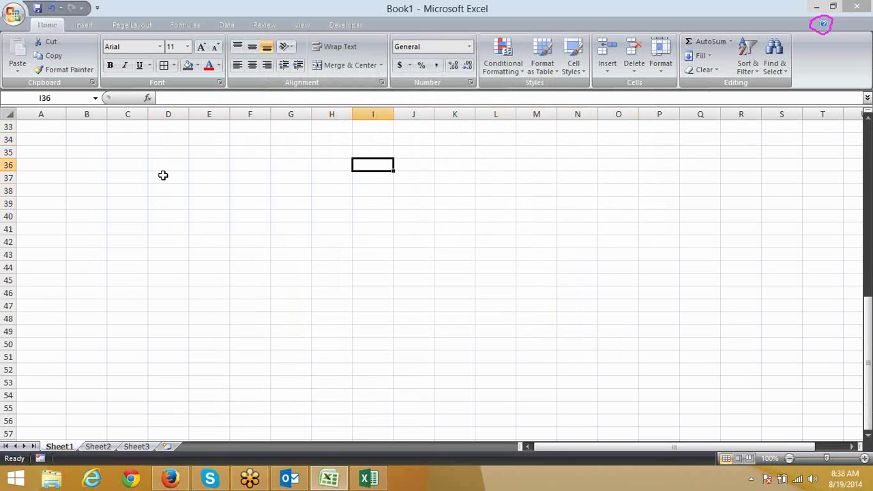
key("Left")
key("Left")
key("Left")
key("Left")
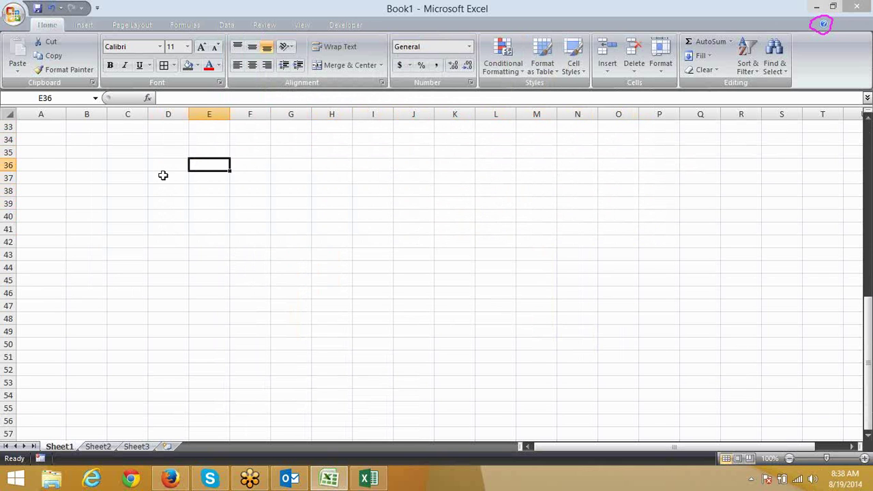
key("Left")
key("Left")
key("Left")
key("Left")
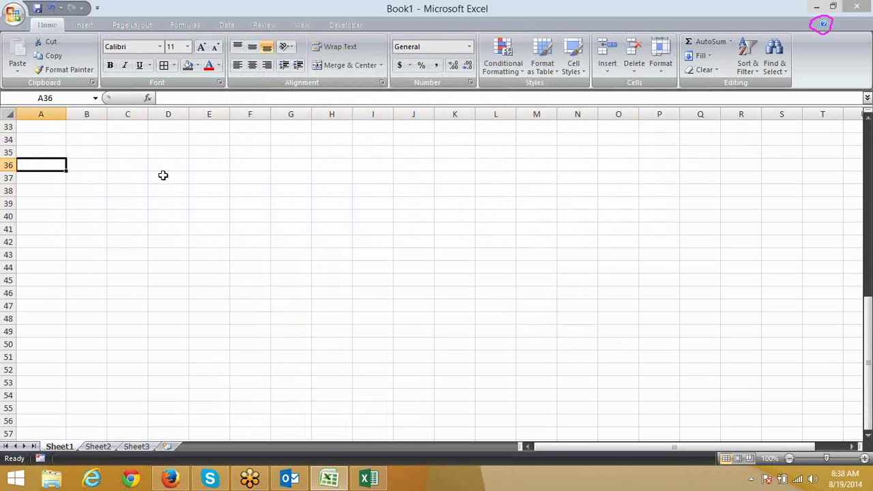
Search Windows for "on s" and open the On-Screen Keyboard.
key("super")
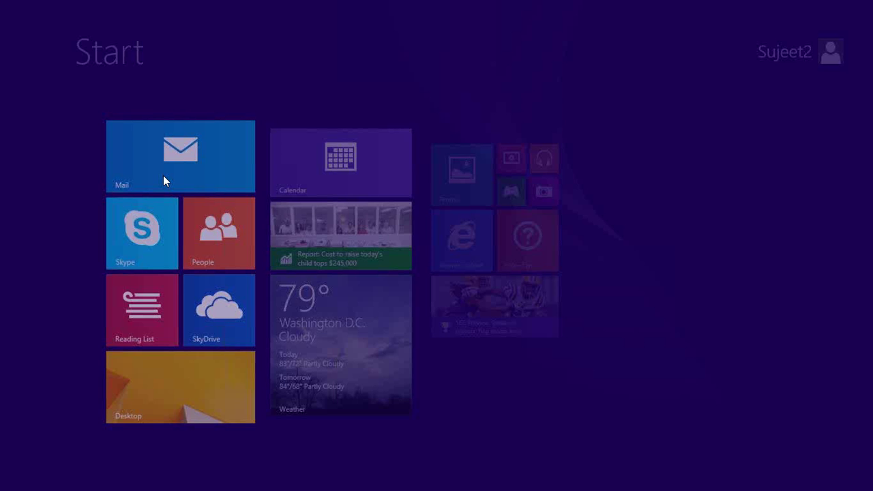
type("on")
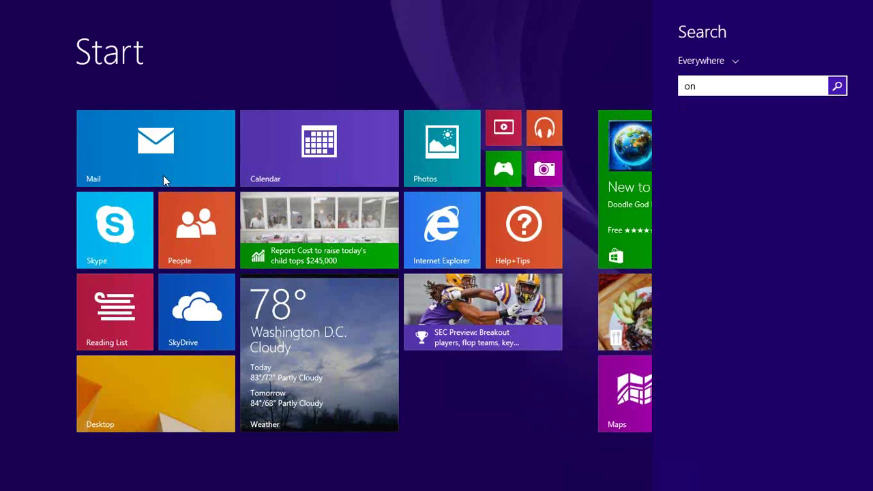
type(" s")
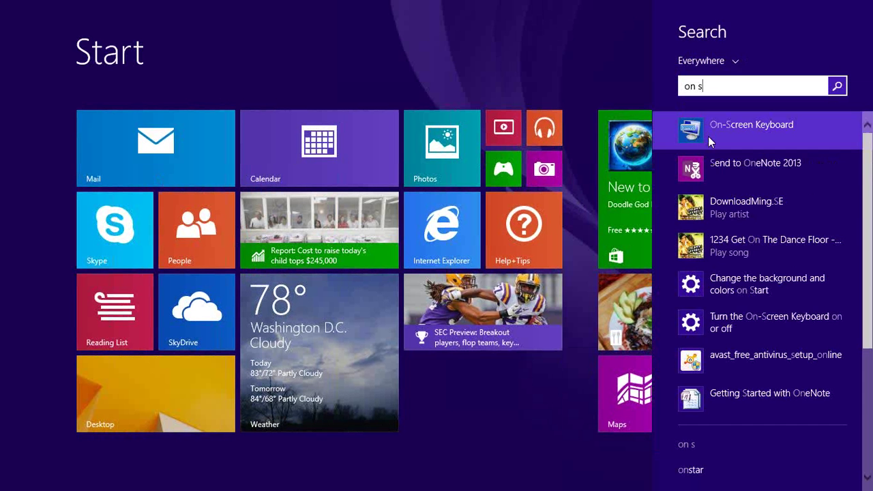
left_click(710, 136)
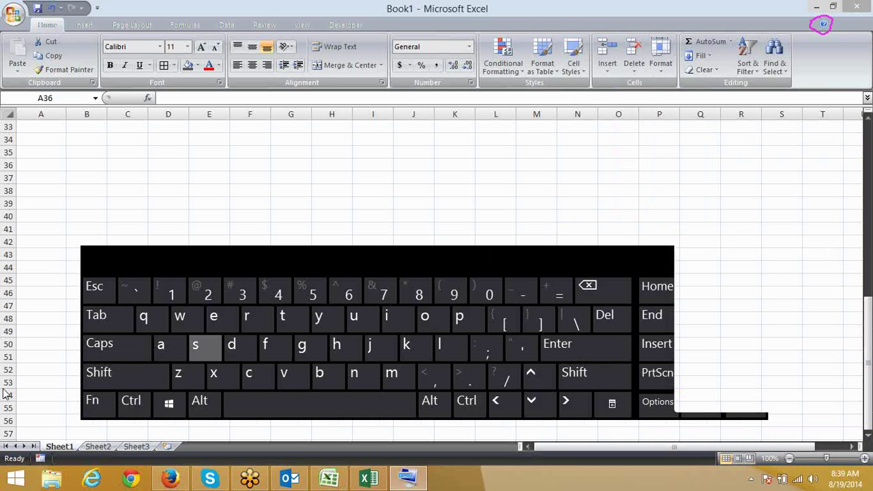
Enter the sample text "asdfghjll.,nnbvvcxxxzasrr2" in cell B34 with the On-Screen Keyboard and commit it by selecting D37.
left_click(89, 139)
left_click(161, 345)
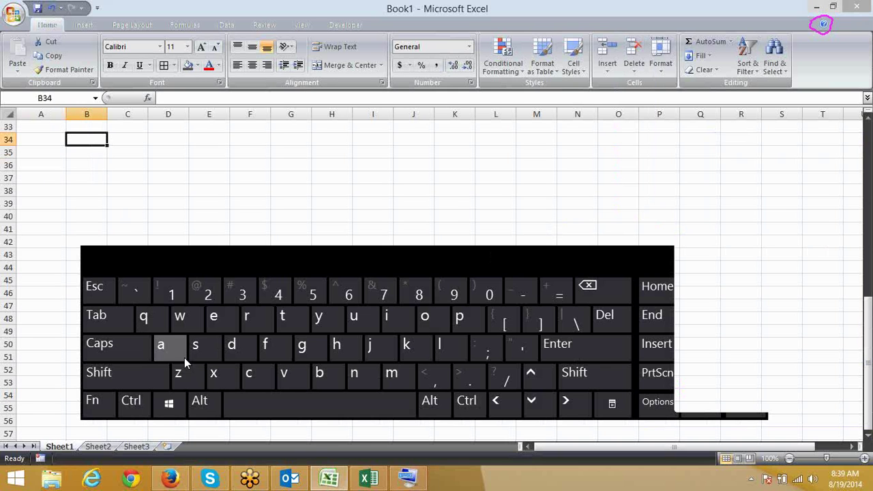
left_click(198, 347)
left_click(232, 345)
left_click(270, 347)
left_click(317, 349)
left_click(337, 344)
left_click(369, 345)
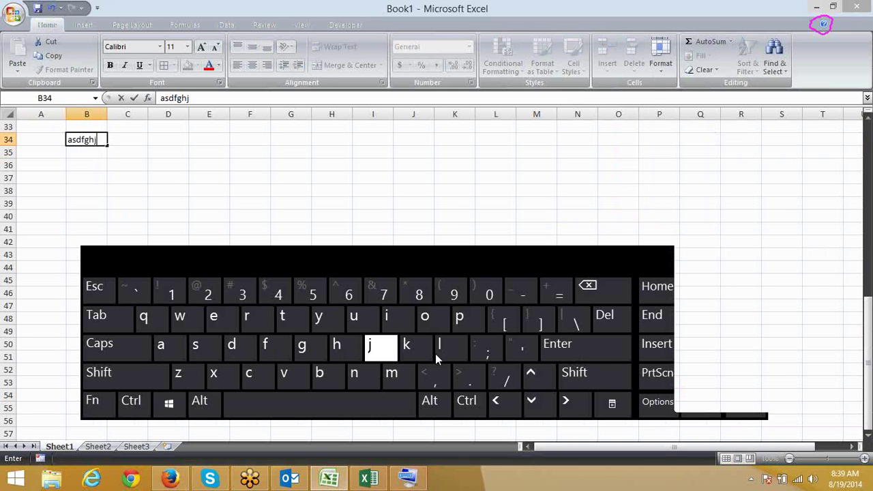
left_click(443, 348)
left_click(444, 348)
left_click(470, 374)
left_click(434, 374)
left_click(375, 373)
left_click(372, 374)
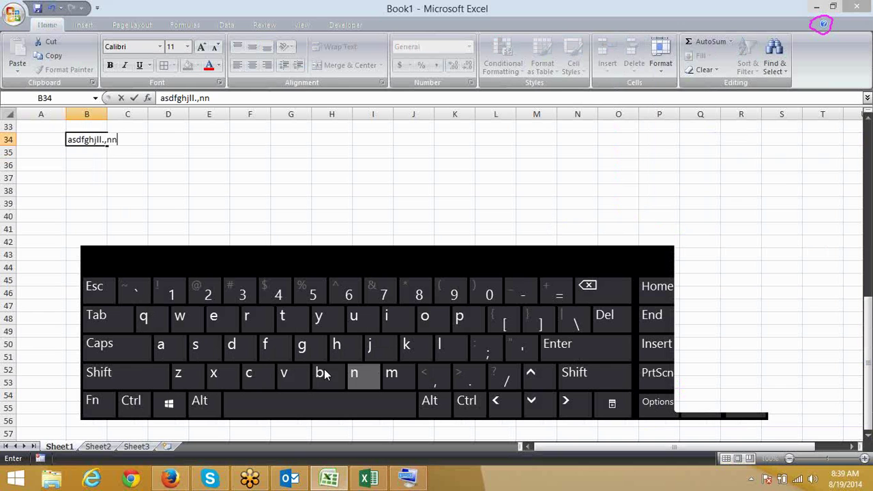
left_click(328, 373)
left_click(262, 373)
left_click(259, 373)
left_click(246, 375)
left_click(218, 375)
left_click(212, 375)
left_click(213, 374)
left_click(178, 373)
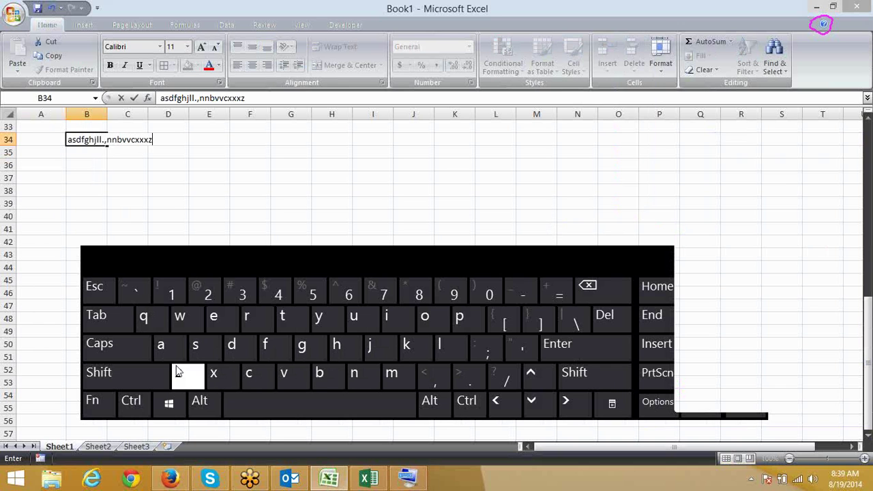
left_click(161, 345)
left_click(196, 345)
left_click(248, 317)
left_click(248, 317)
left_click(198, 298)
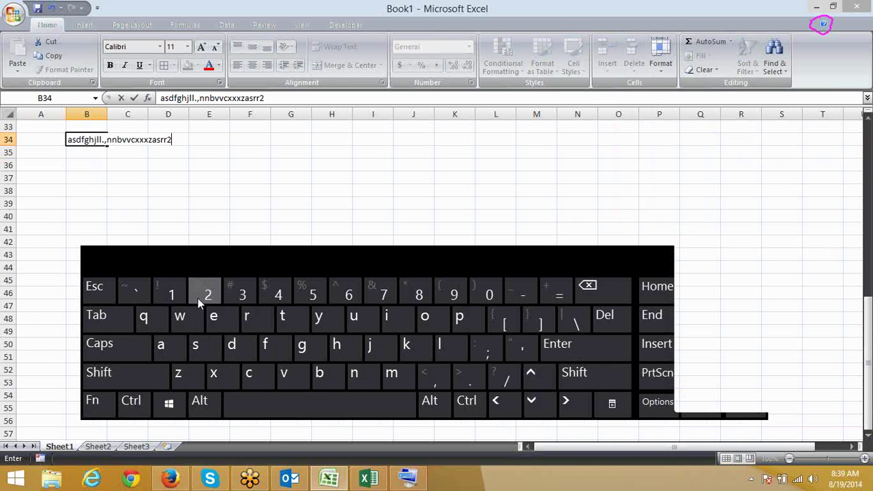
left_click(180, 176)
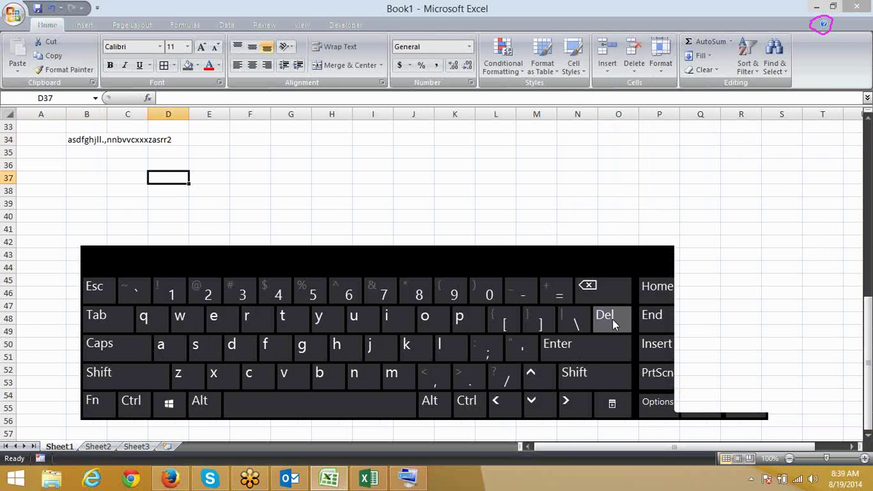
Delete the sample text from cell B34 using the On-Screen Keyboard.
left_click(97, 138)
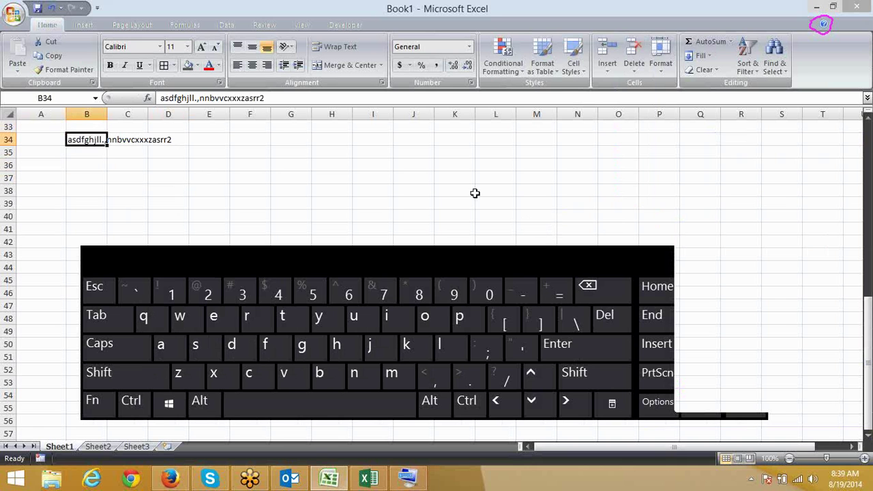
left_click(619, 321)
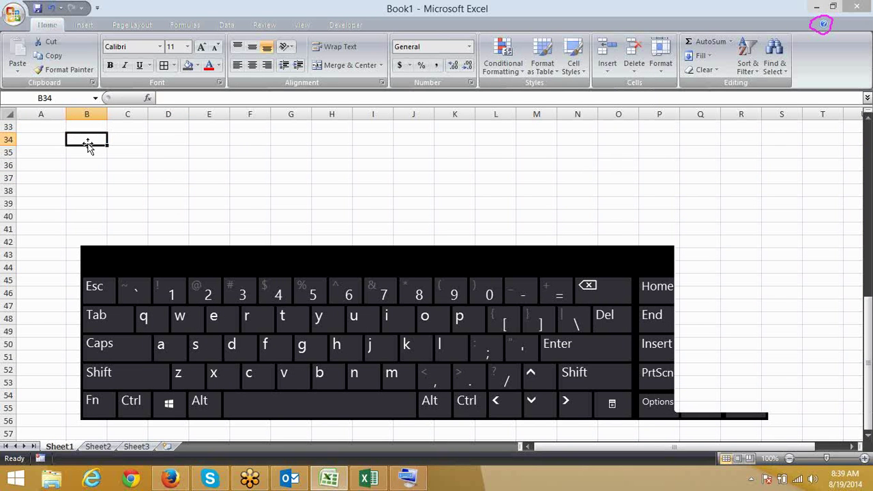
Select cell B36 and move the active cell two columns forward to D36 with the On-Screen Keyboard.
left_click(75, 166)
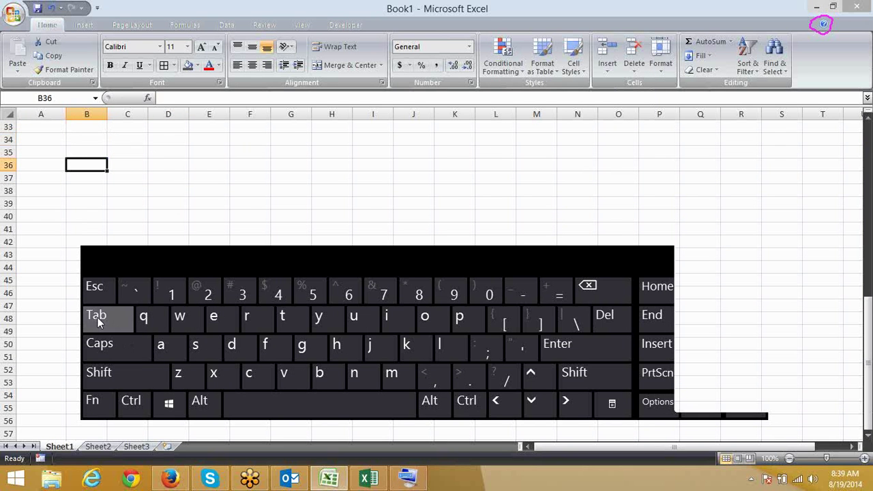
left_click(98, 322)
left_click(98, 322)
left_click(105, 346)
left_click(107, 351)
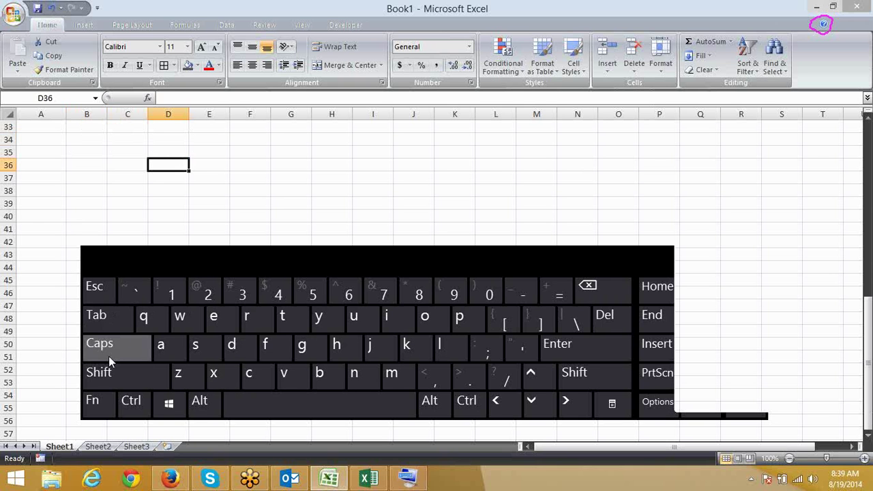
Move the active cell back one column at a time from D36 to B36 with the On-Screen Keyboard.
left_click(115, 380)
left_click(102, 320)
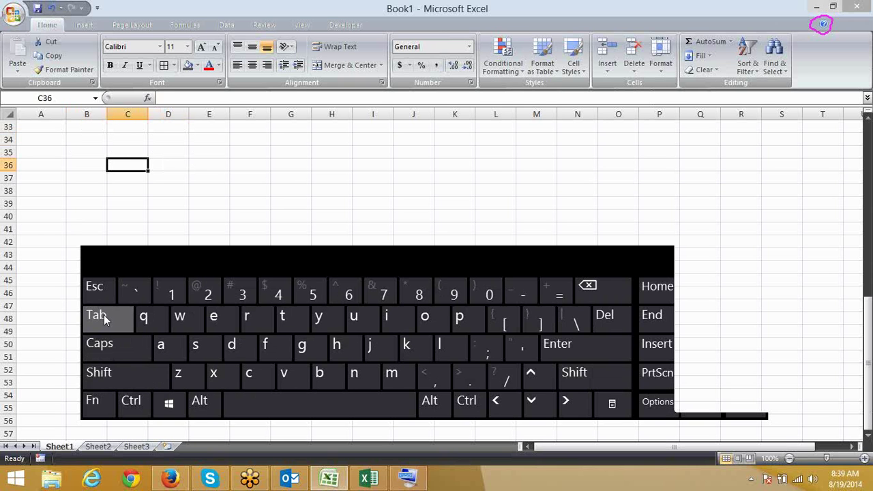
left_click(107, 378)
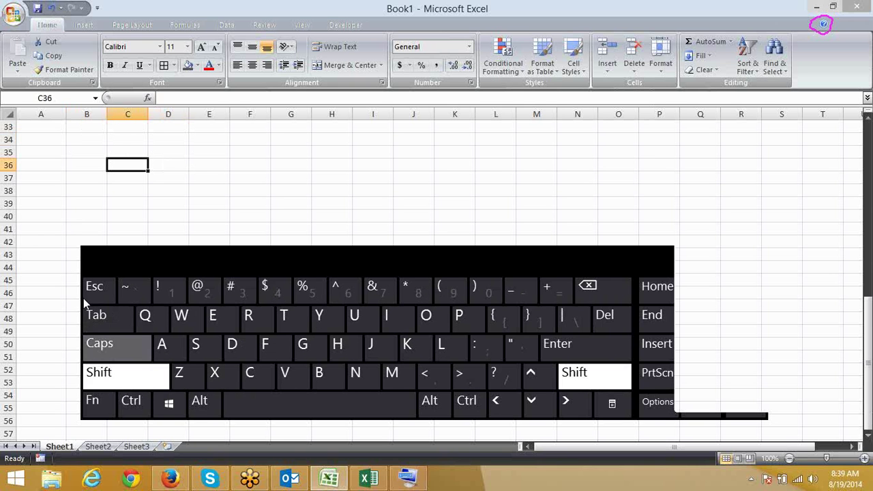
left_click(98, 320)
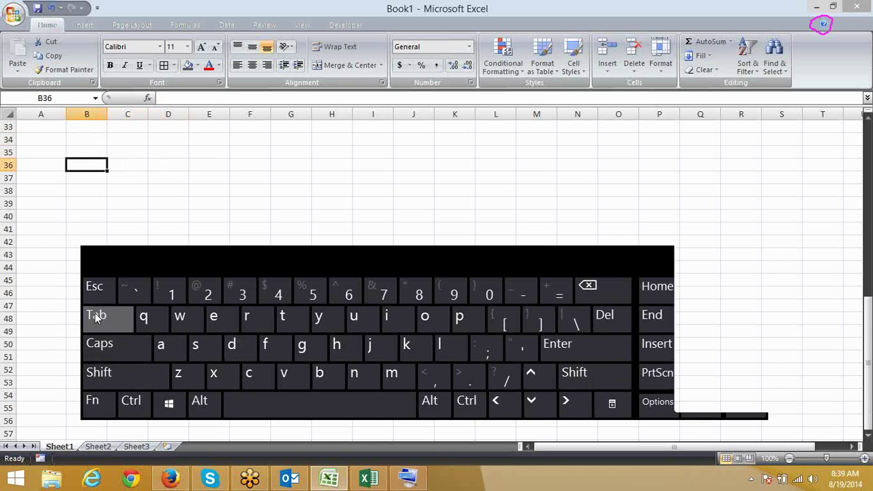
Select cell B35, close the On-Screen Keyboard, and select the empty cell H37.
left_click(93, 149)
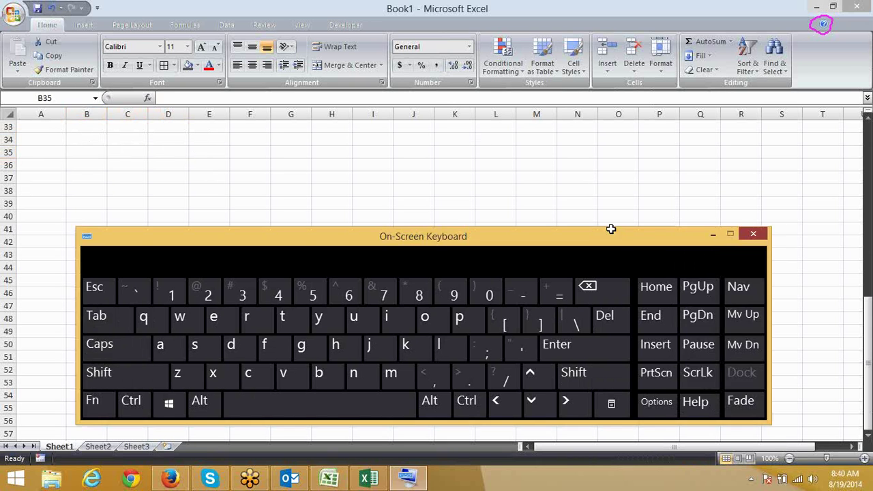
left_click(754, 232)
left_click(326, 185)
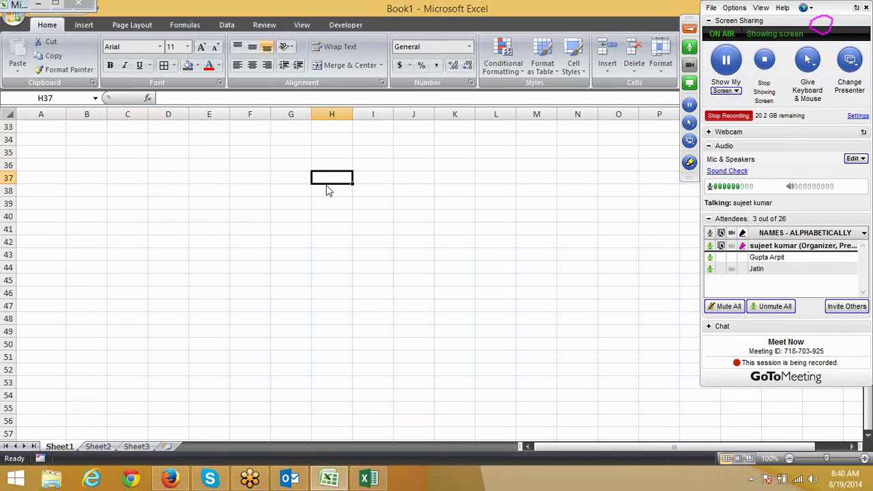
Show the desktop, open Windows Help and Support from there, and maximize its window.
key("super+d")
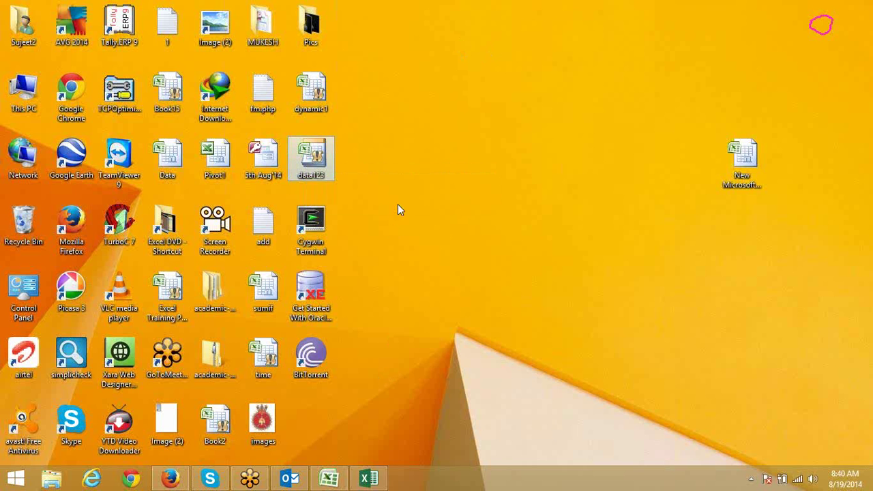
key("F1")
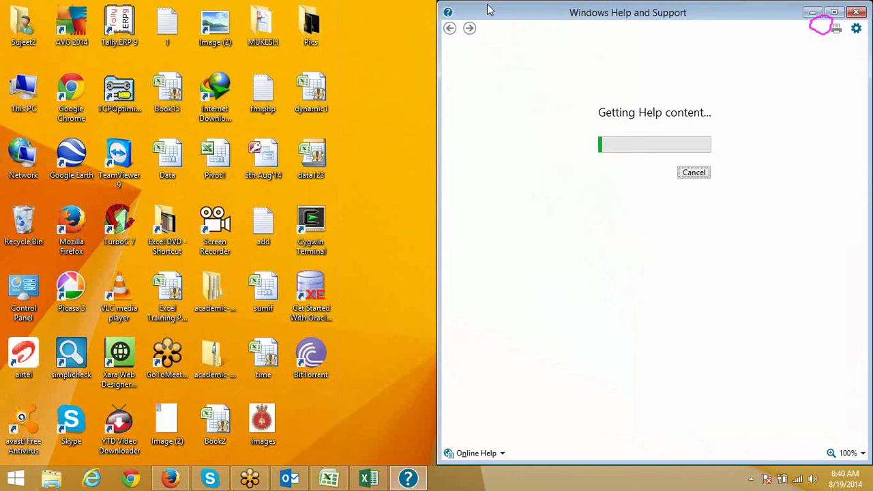
left_click_drag(553, 15, 327, 5)
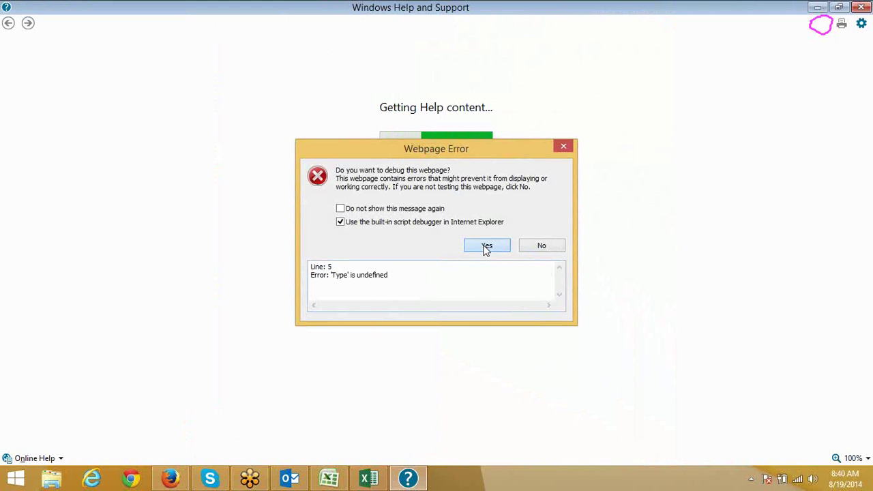
Accept debugging in the Webpage Error dialog with "Do not show this message again" left off, and return to the desktop.
left_click(342, 208)
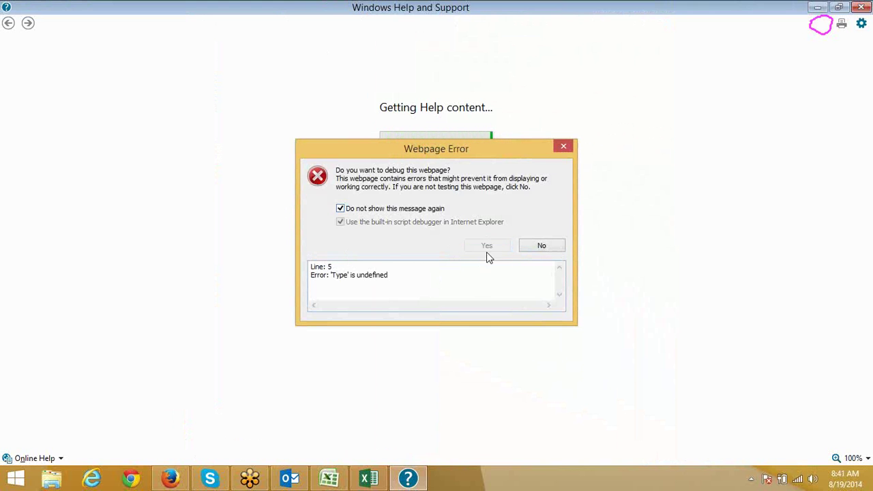
left_click(340, 208)
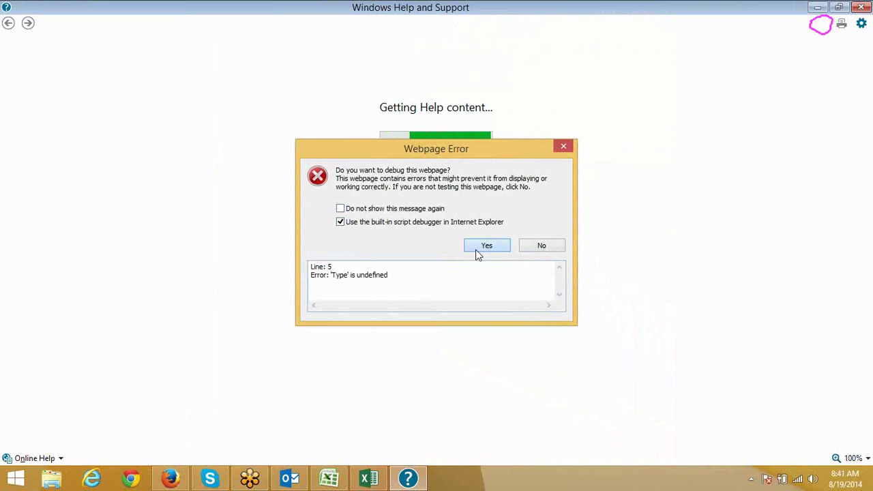
left_click(486, 246)
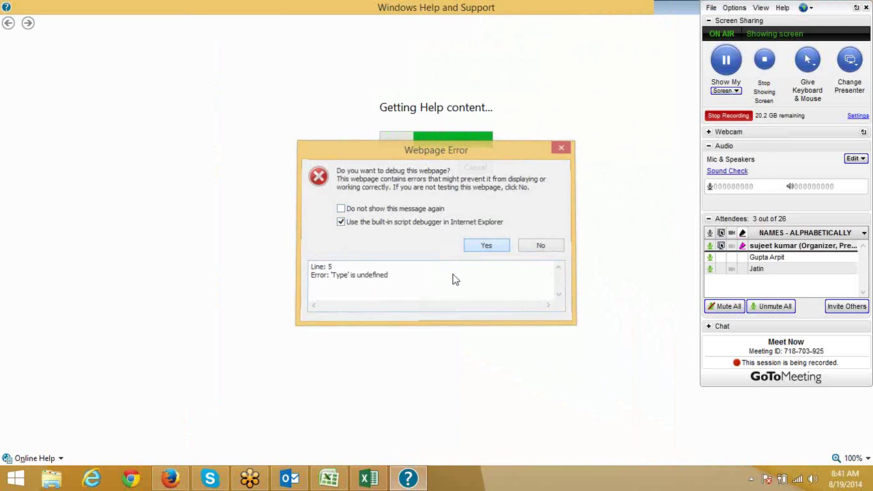
left_click(448, 284)
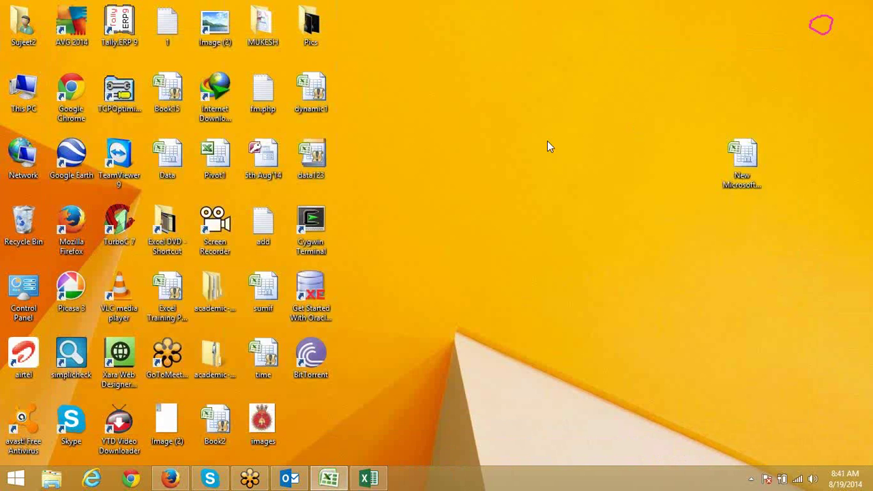